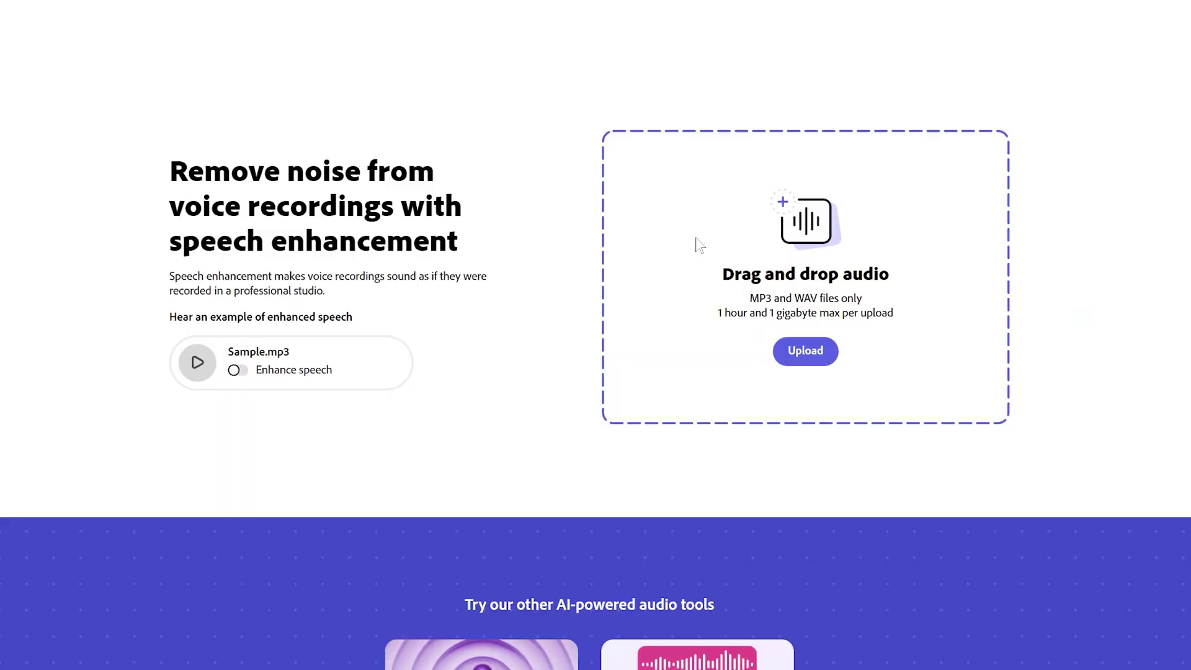
Upload the narration file to Enhance speech and download the noise-cleaned version.
click(816, 270)
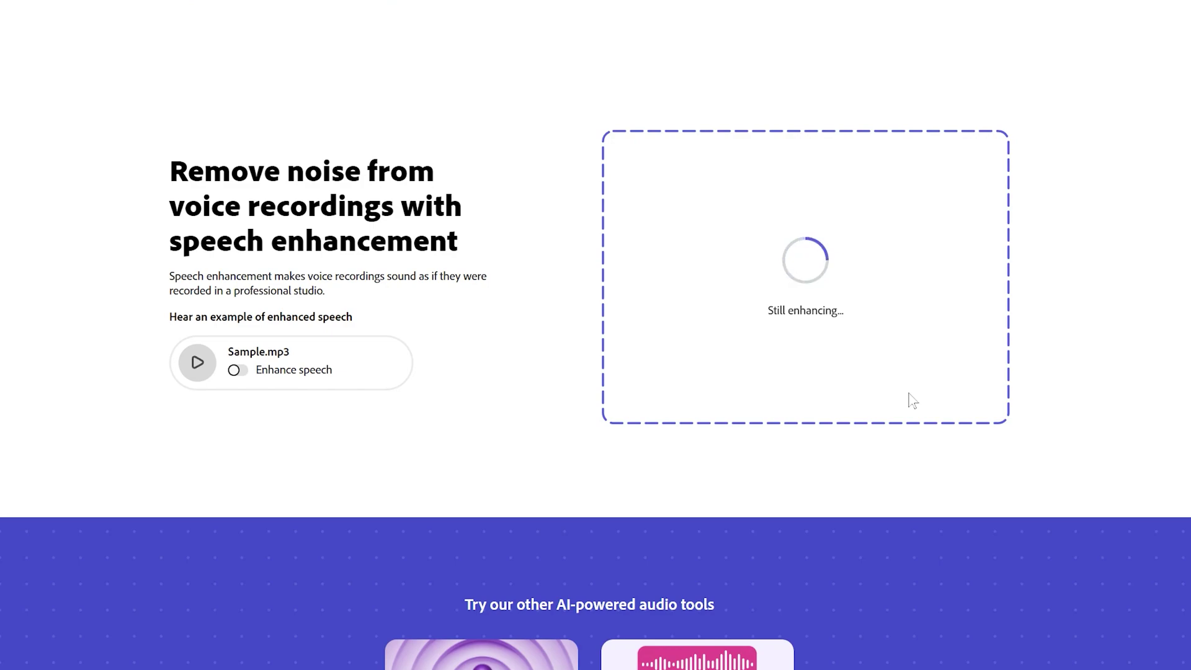
click(868, 335)
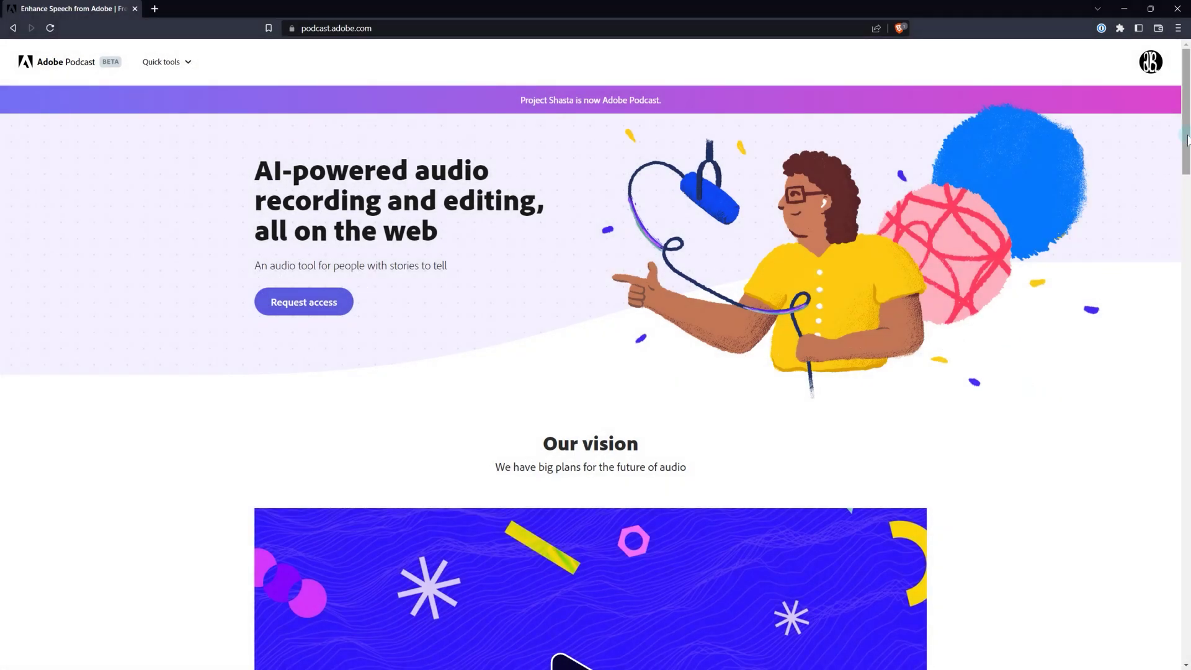
Scroll the home page and pick Mic Check from the Quick tools list.
drag(1187, 140, 1185, 59)
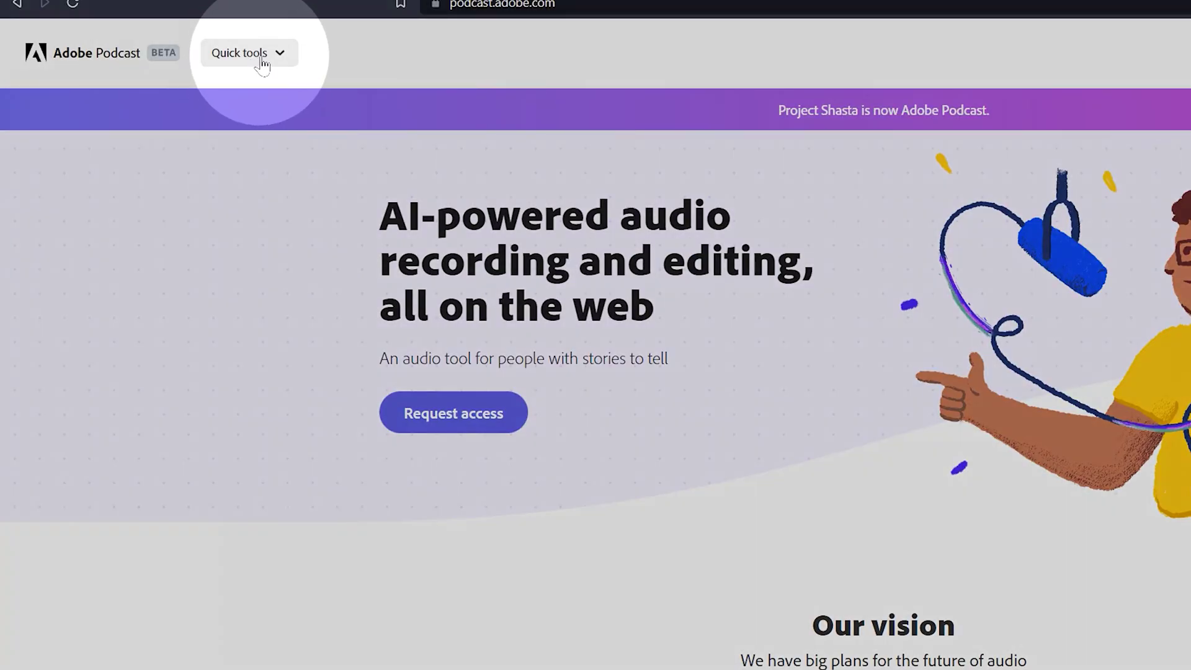
click(175, 64)
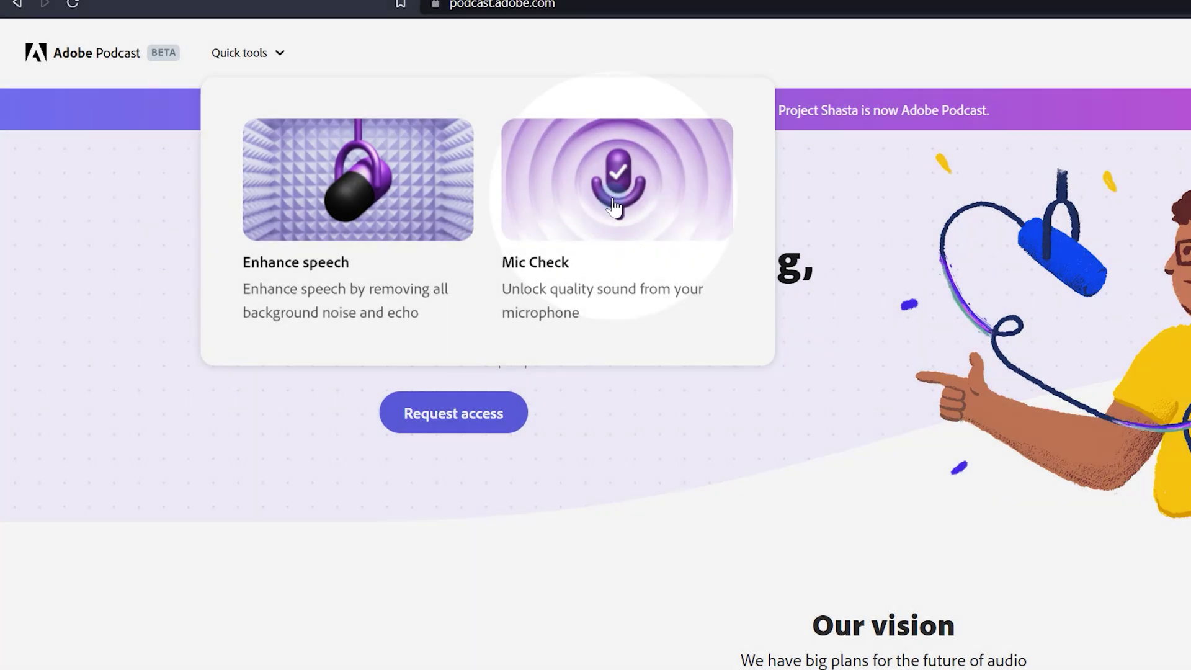
click(614, 206)
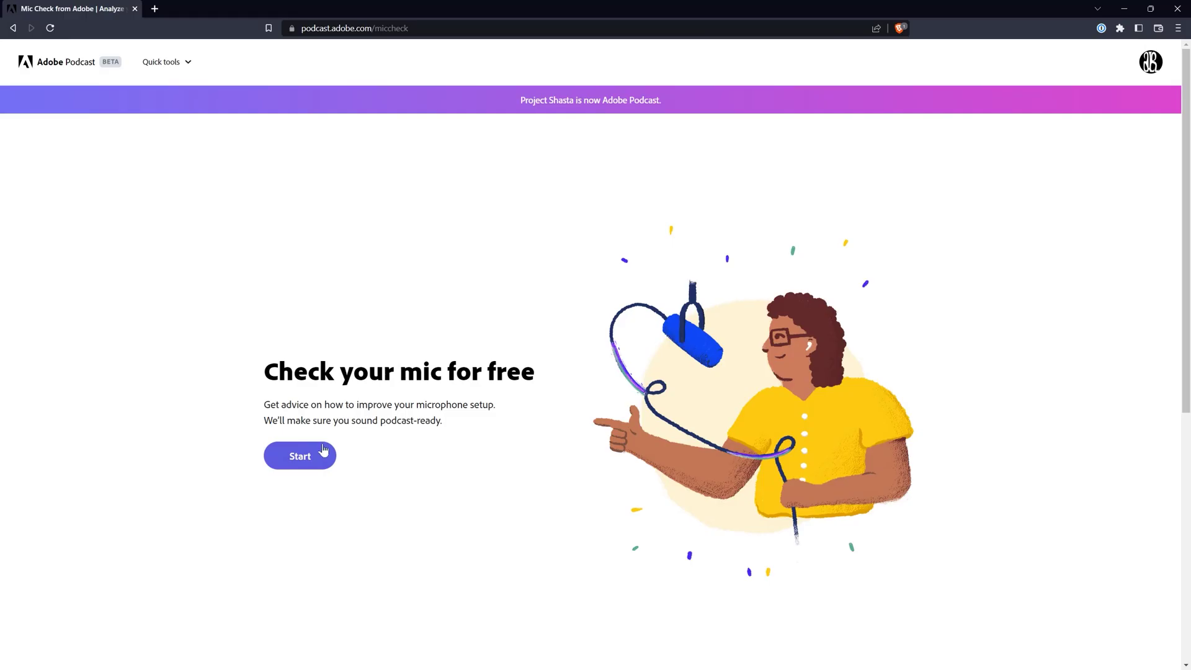
Allow microphone access and record a test phrase to get distance, gain, noise and echo feedback.
click(312, 459)
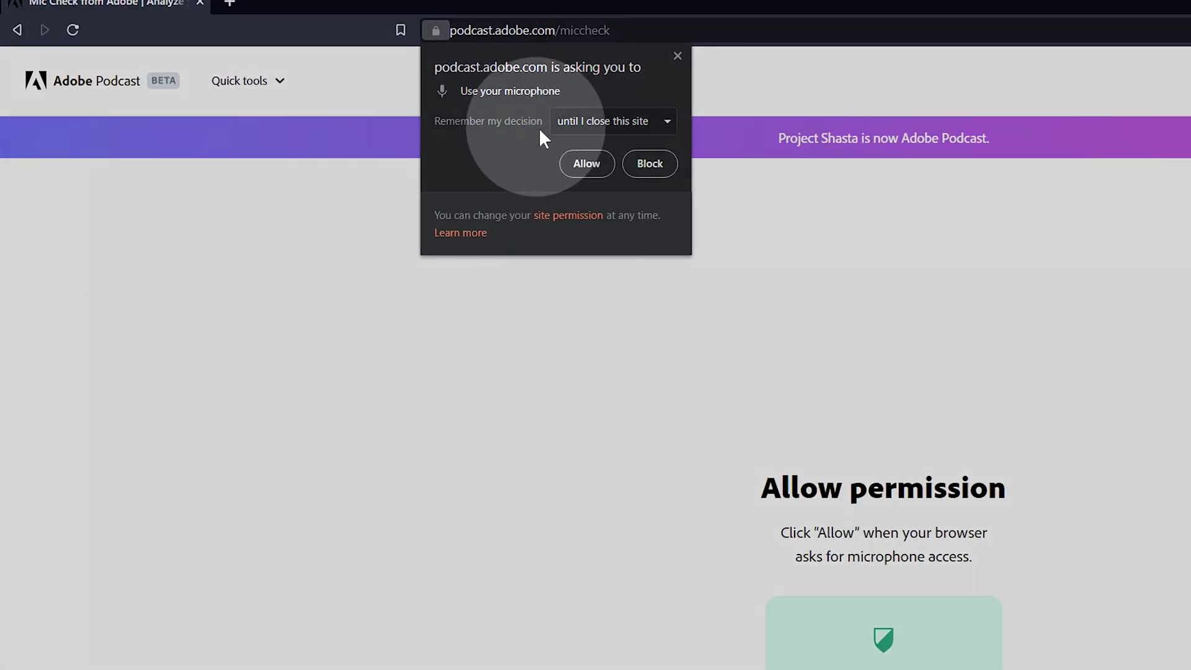
click(587, 164)
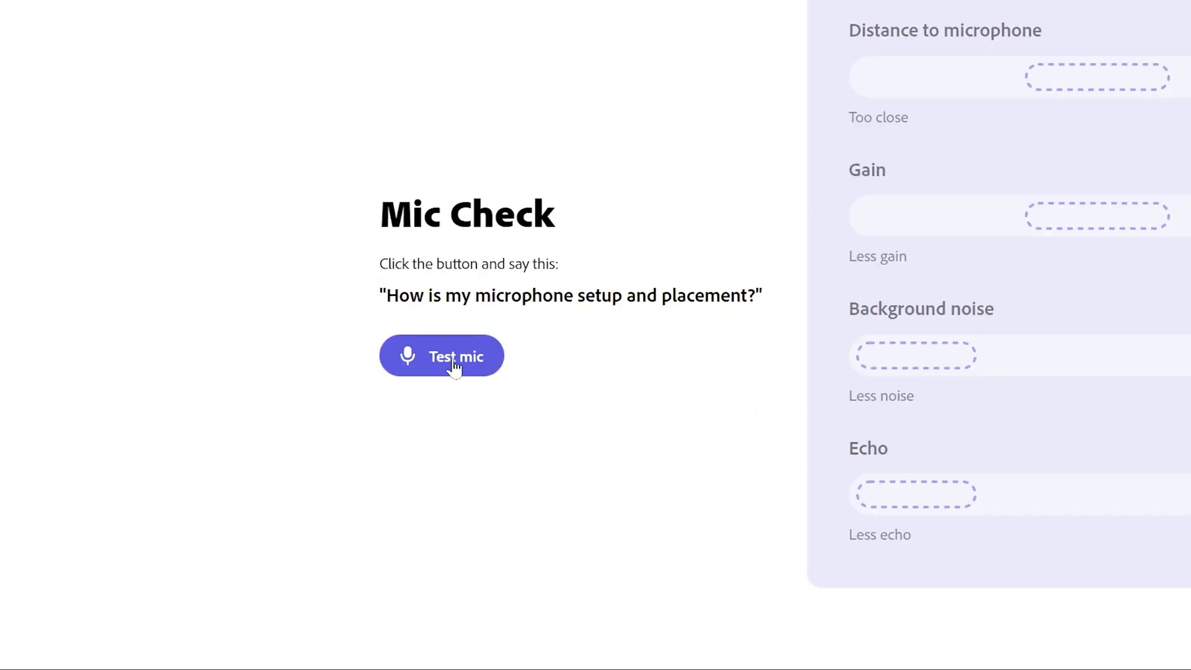
click(455, 366)
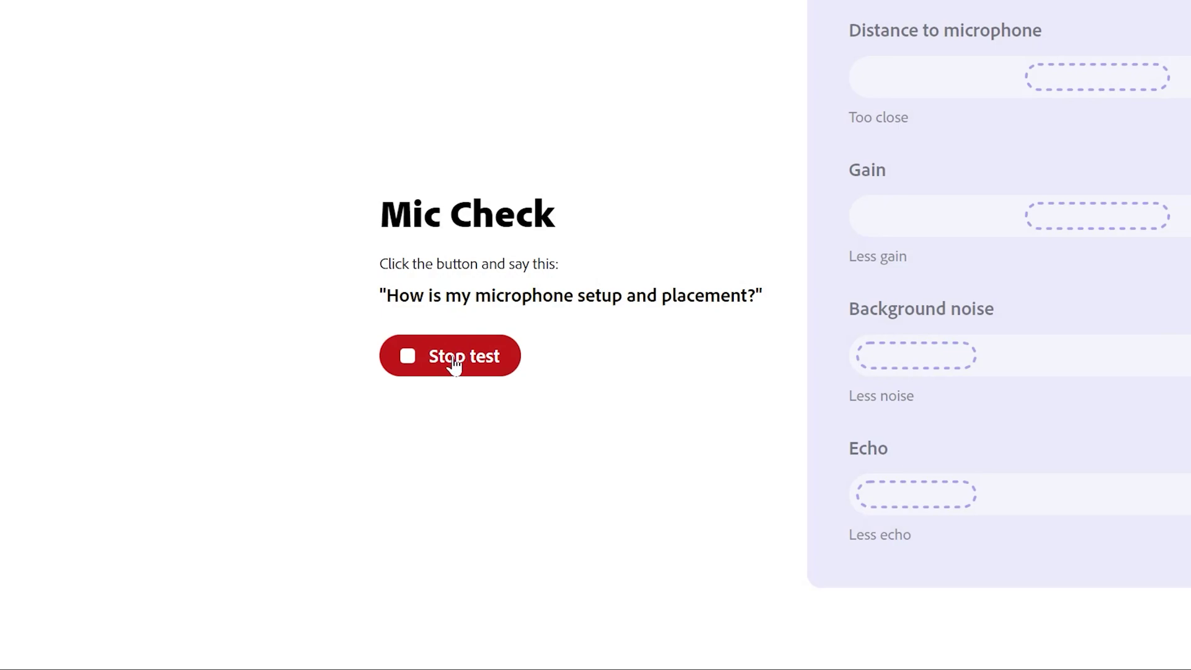
click(444, 366)
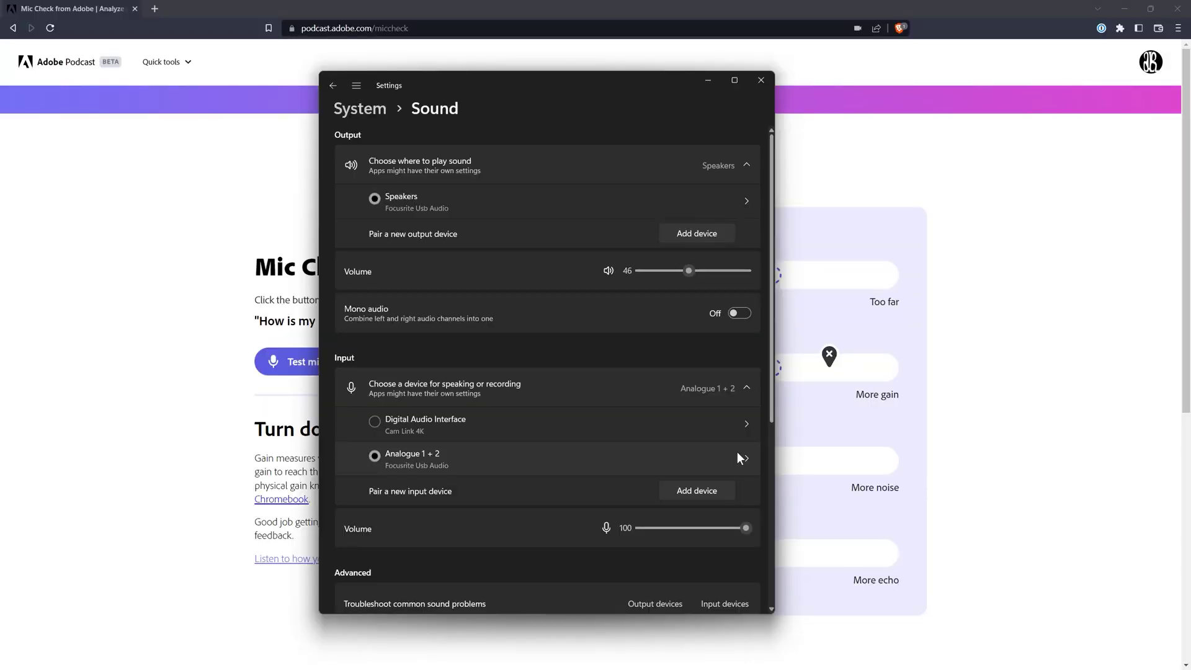
Open the Analogue 1 + 2 input's Properties in Sound settings, then rerun the mic test.
click(742, 457)
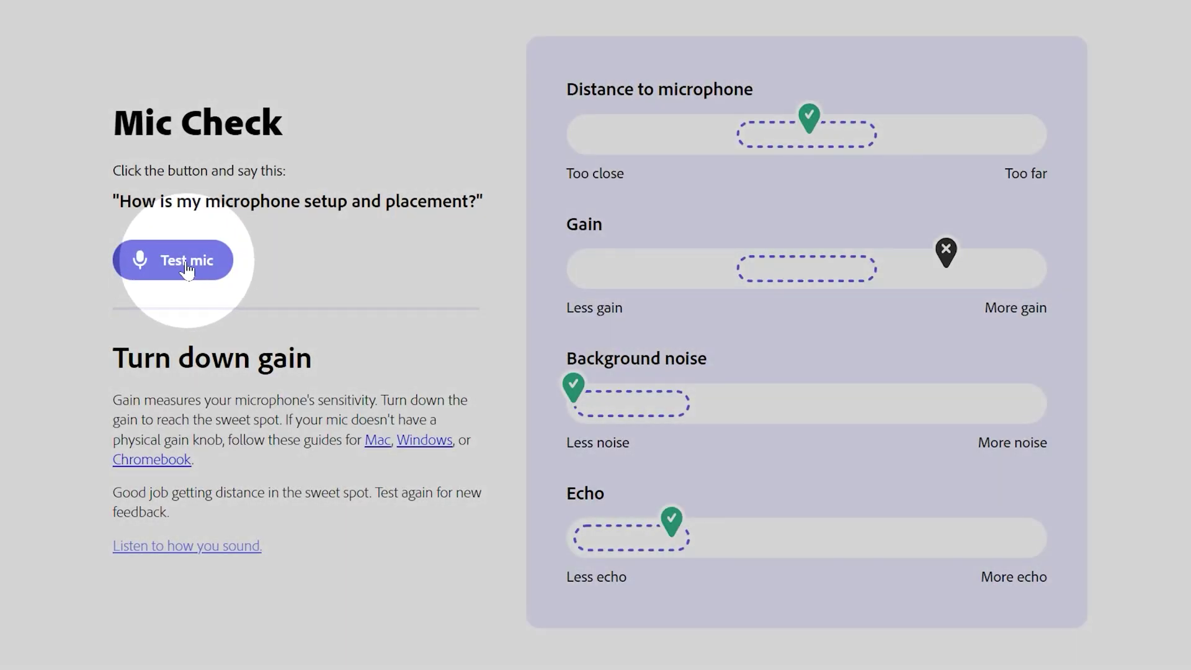
click(187, 268)
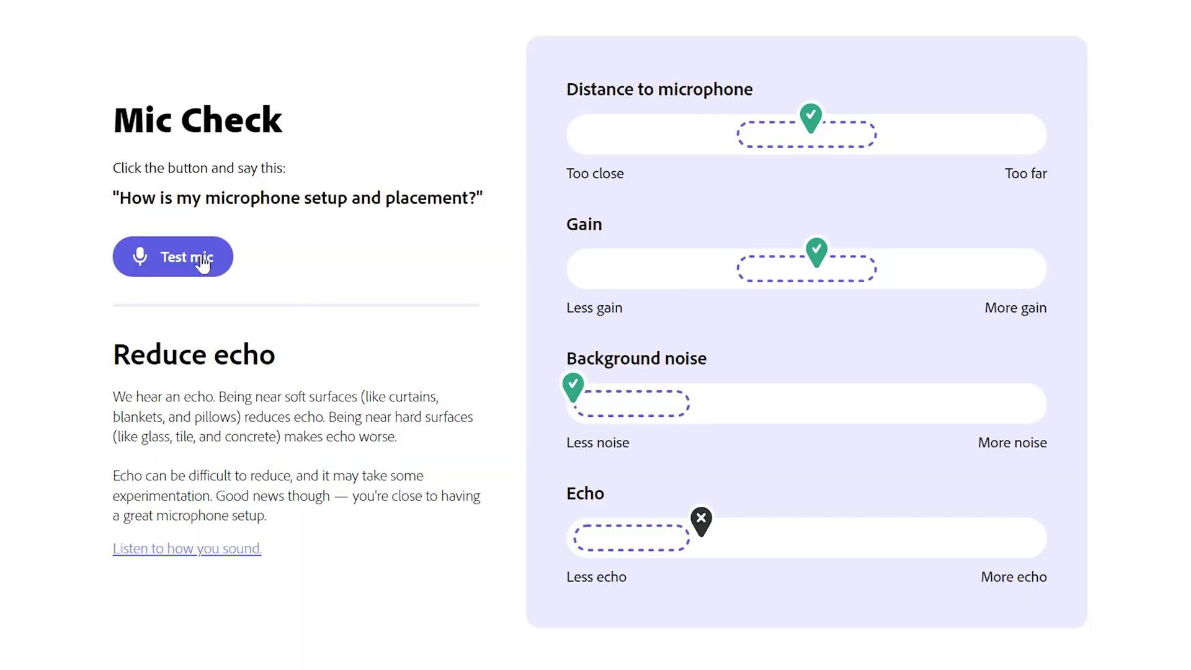
Rerun the mic test in the blanket-treated room to check for a Crisp and clear result.
click(195, 259)
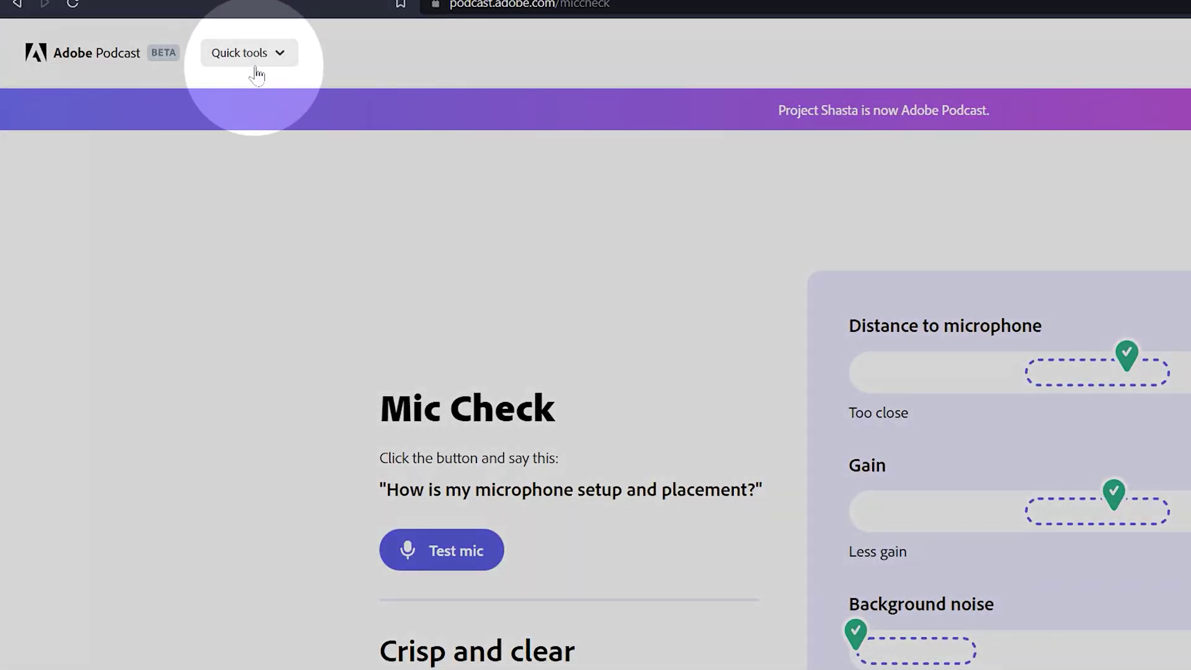
Pick the Enhance speech card from the Quick tools list.
click(263, 61)
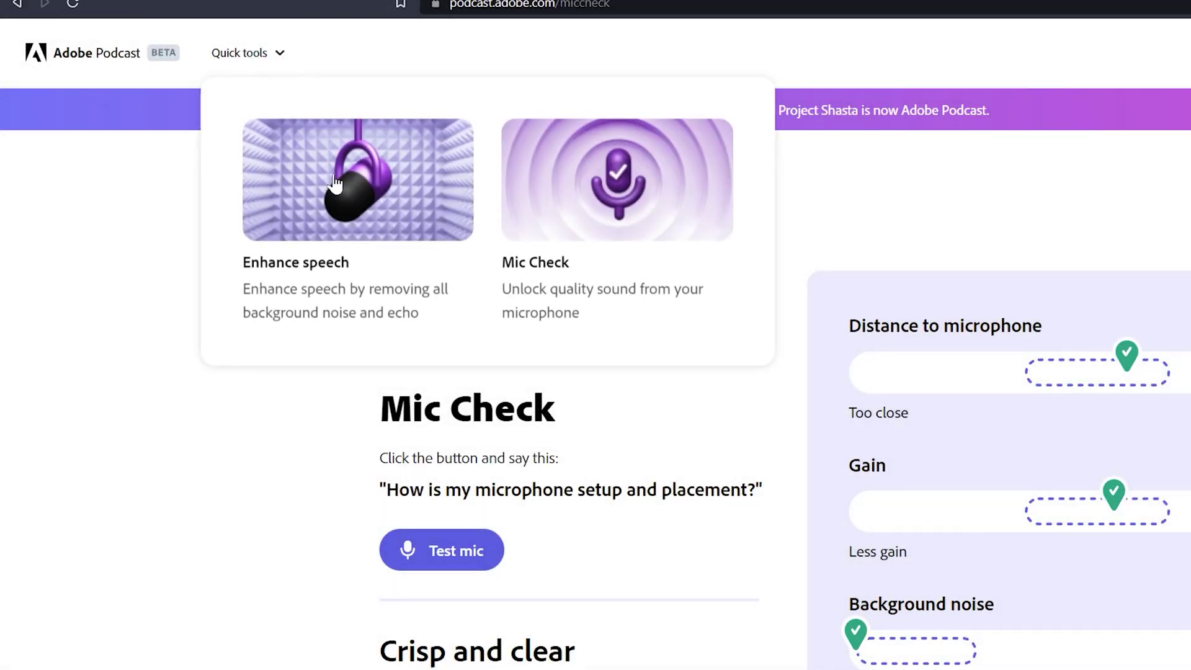
click(348, 195)
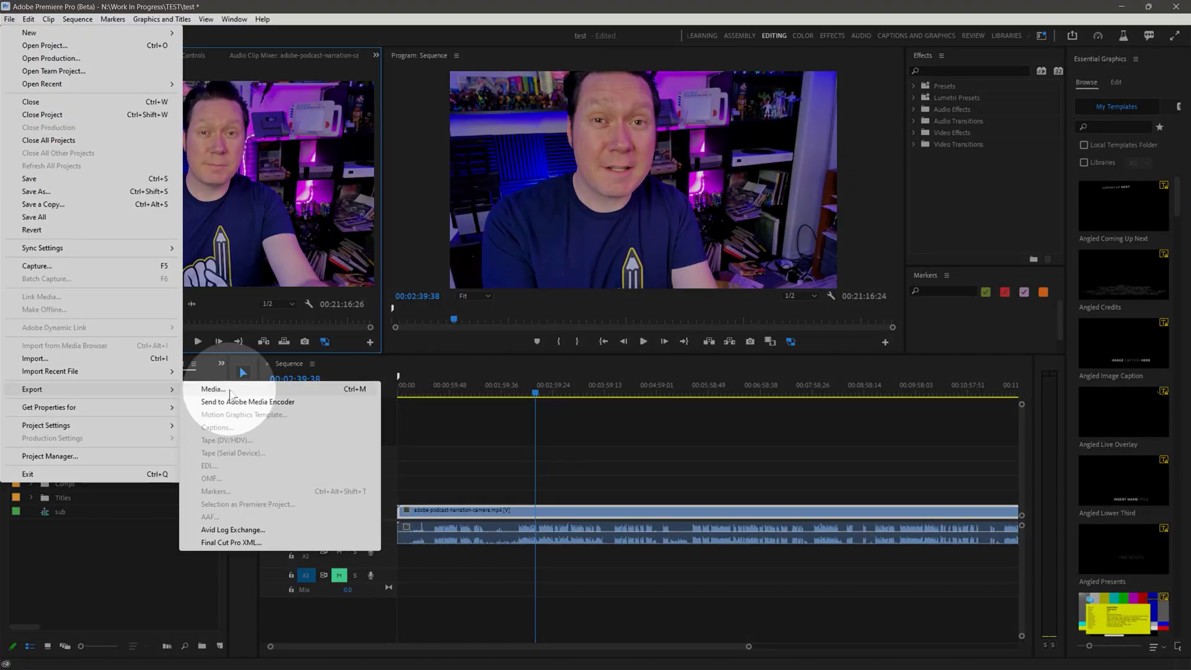
Open the media export settings, choose Waveform Audio as the format and expand the audio settings.
click(205, 388)
click(619, 213)
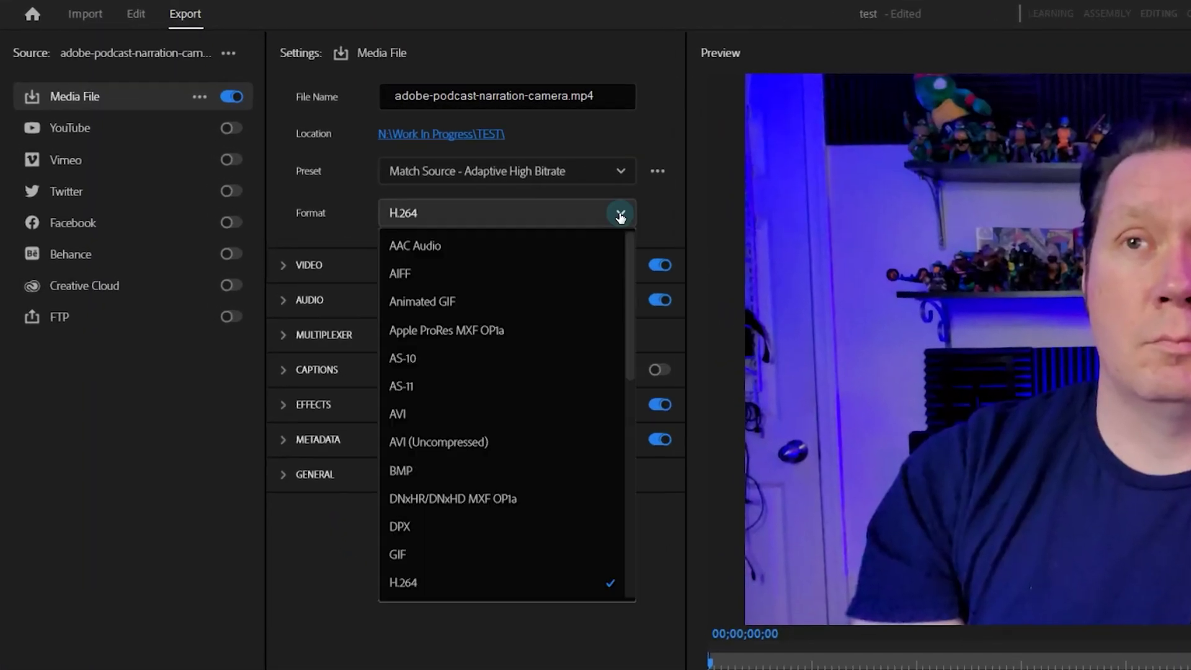
drag(631, 266, 622, 371)
scroll(532, 348, down, 2)
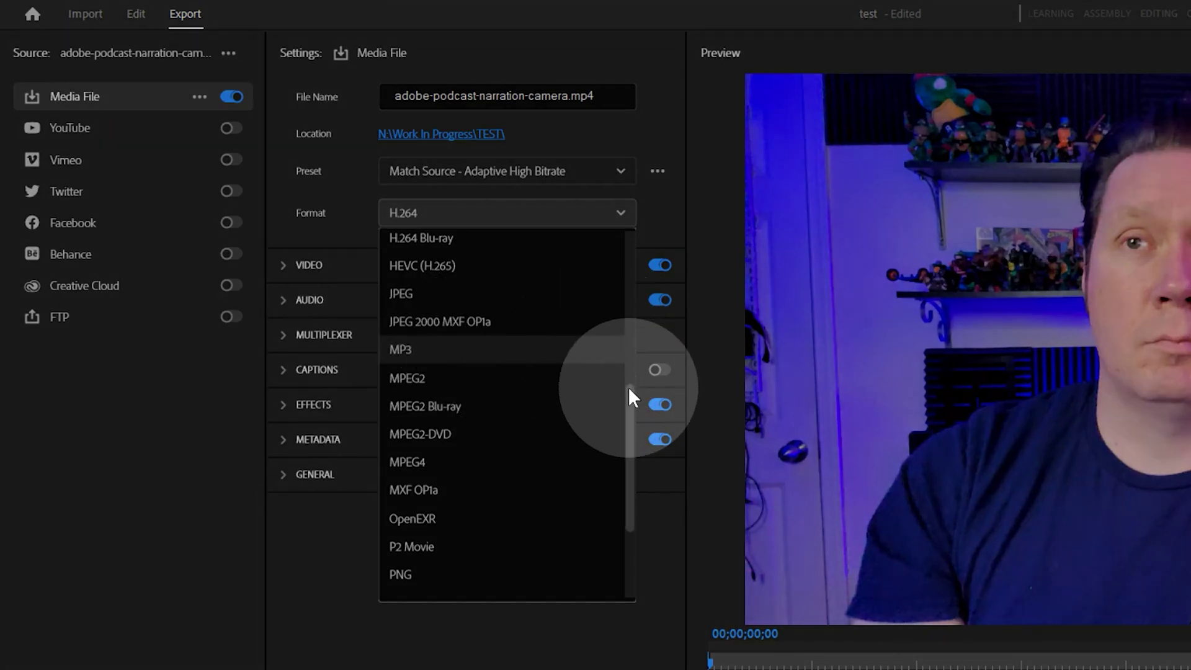
scroll(453, 527, down, 4)
click(457, 529)
click(285, 265)
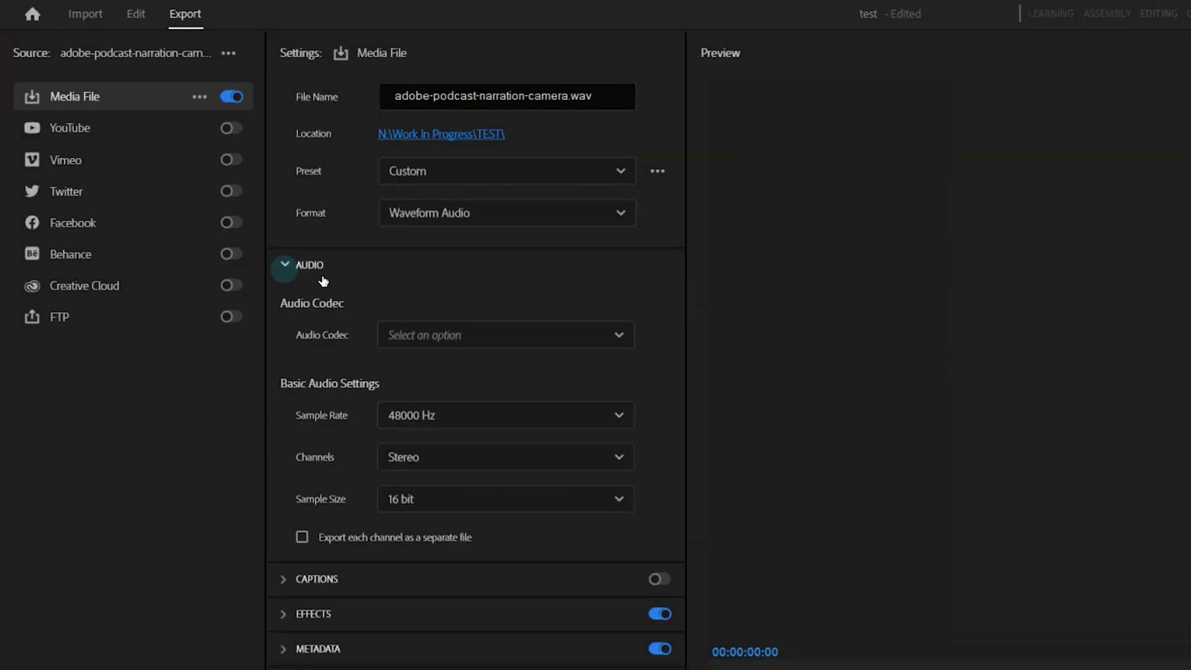
click(611, 335)
click(571, 314)
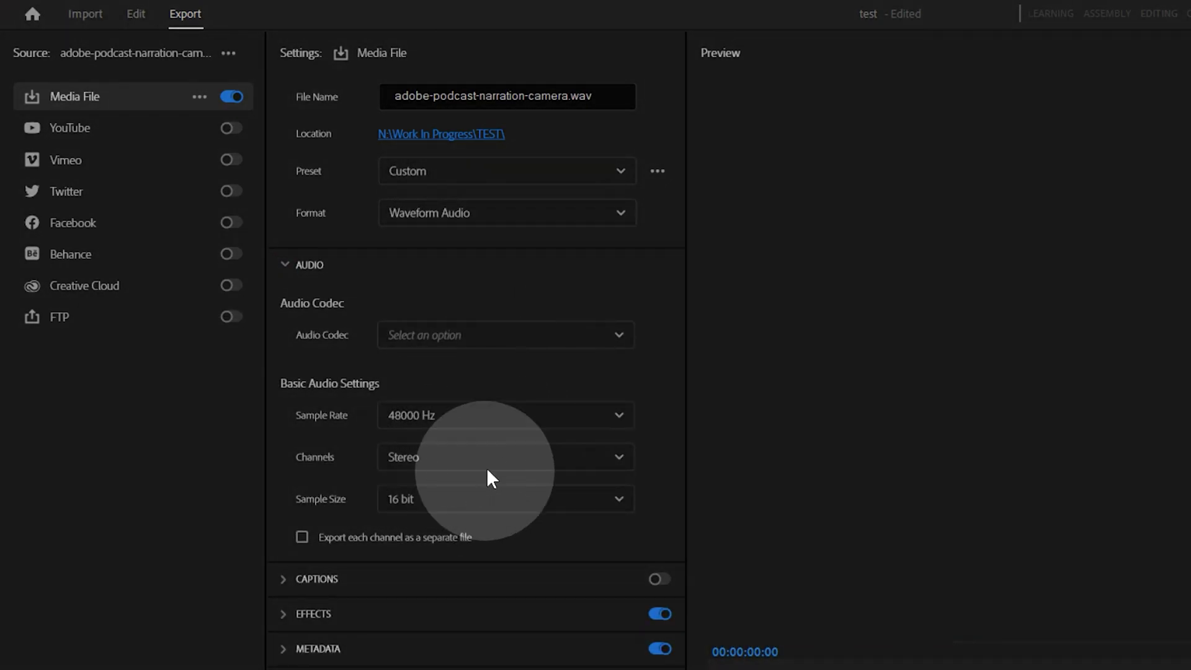
Try MP3 as the export format, review its bitrate options, then revisit the format list.
click(470, 213)
click(474, 258)
click(561, 377)
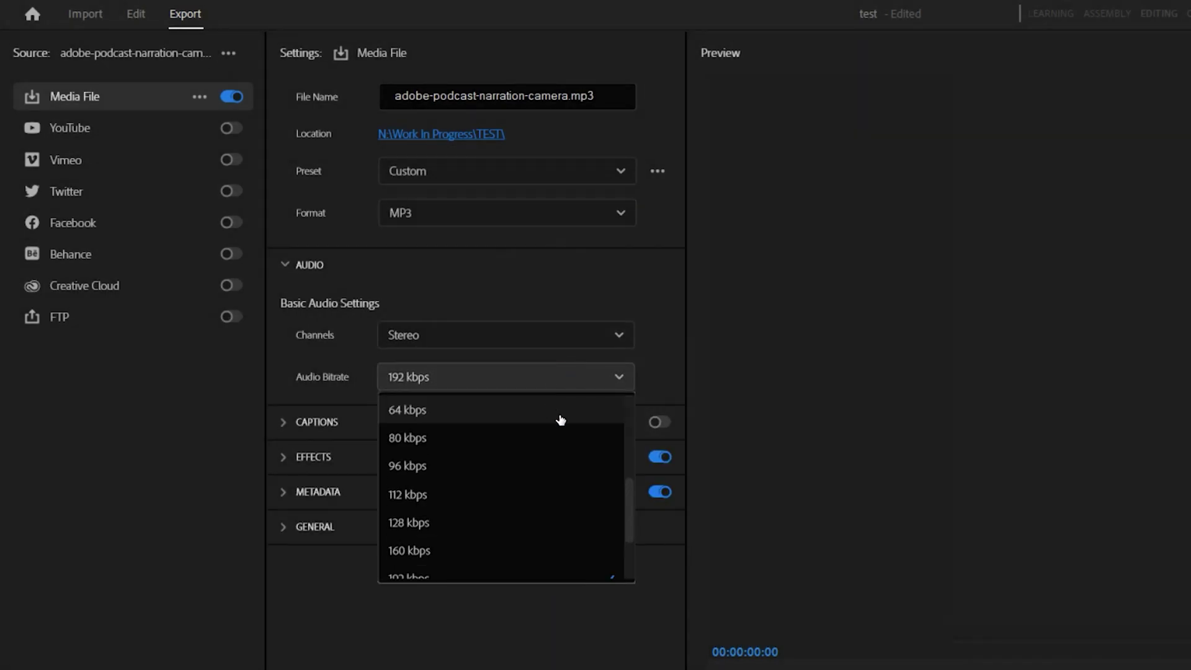
scroll(628, 537, down, 2)
click(659, 299)
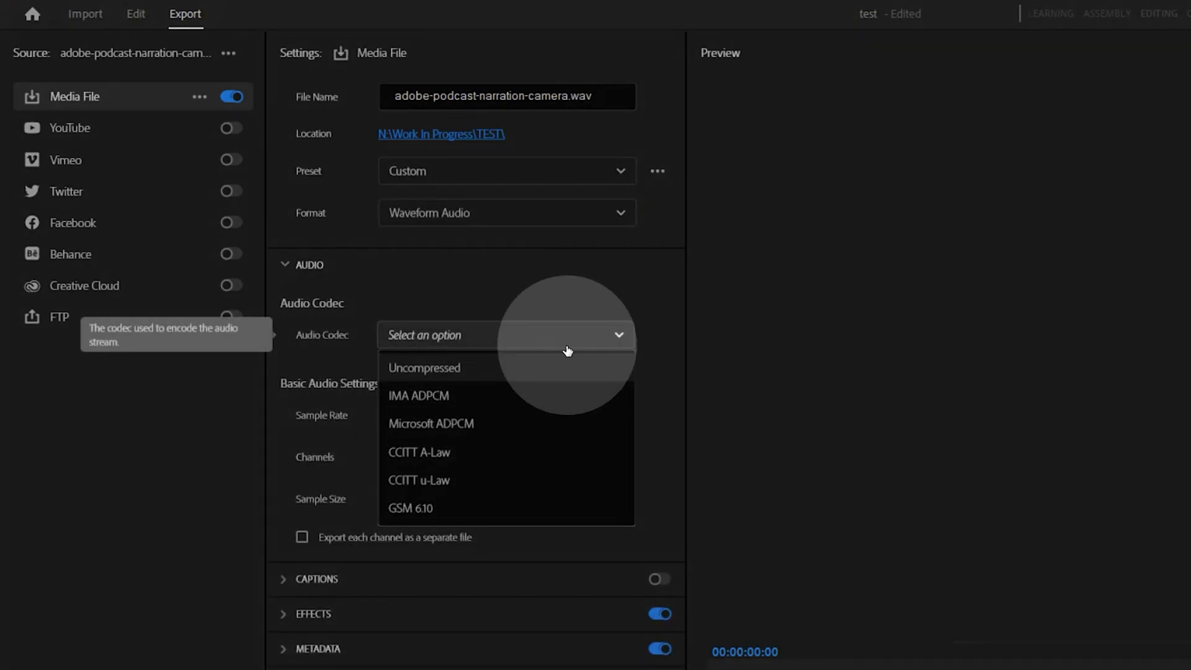
click(576, 304)
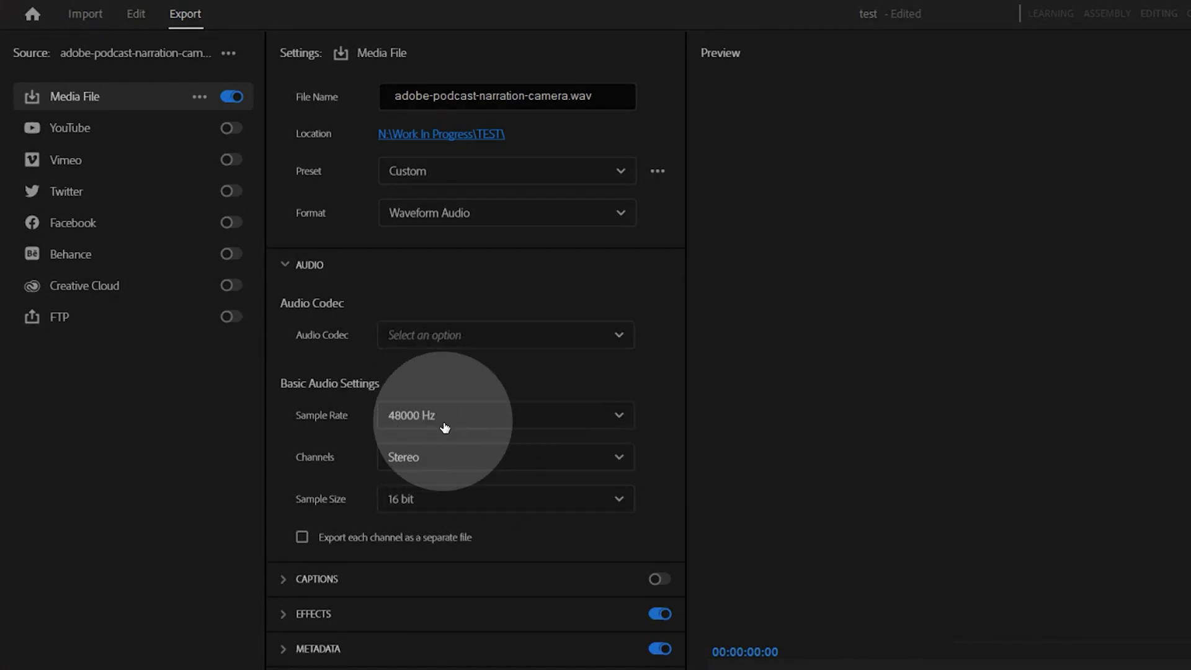
click(481, 214)
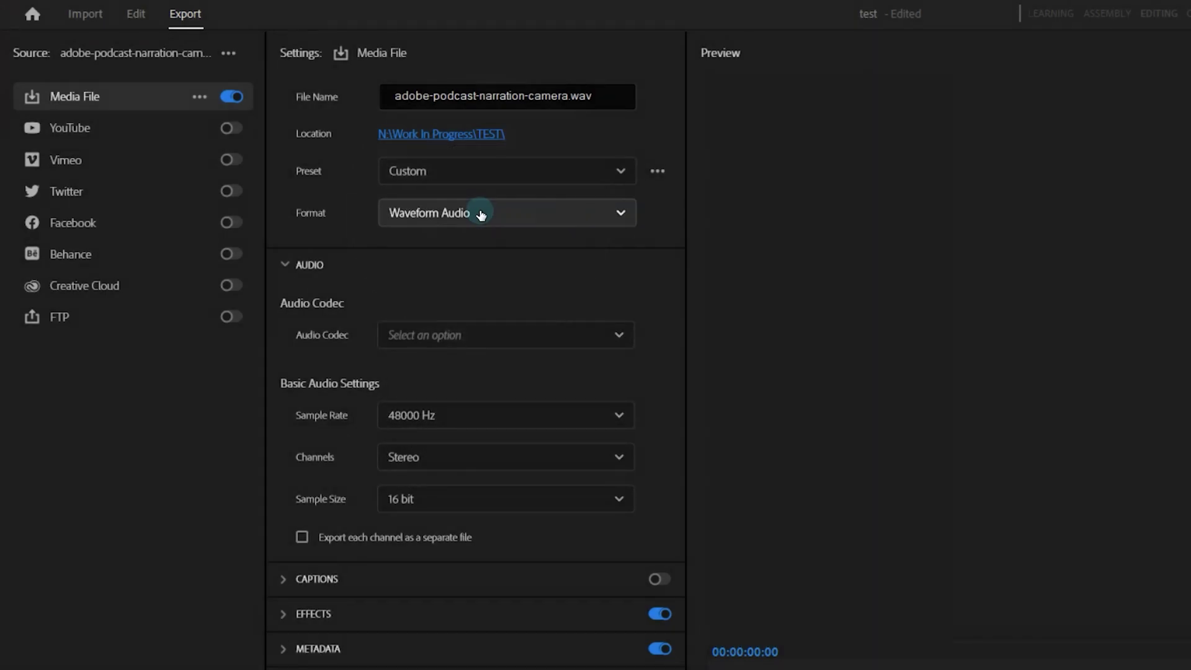
click(470, 256)
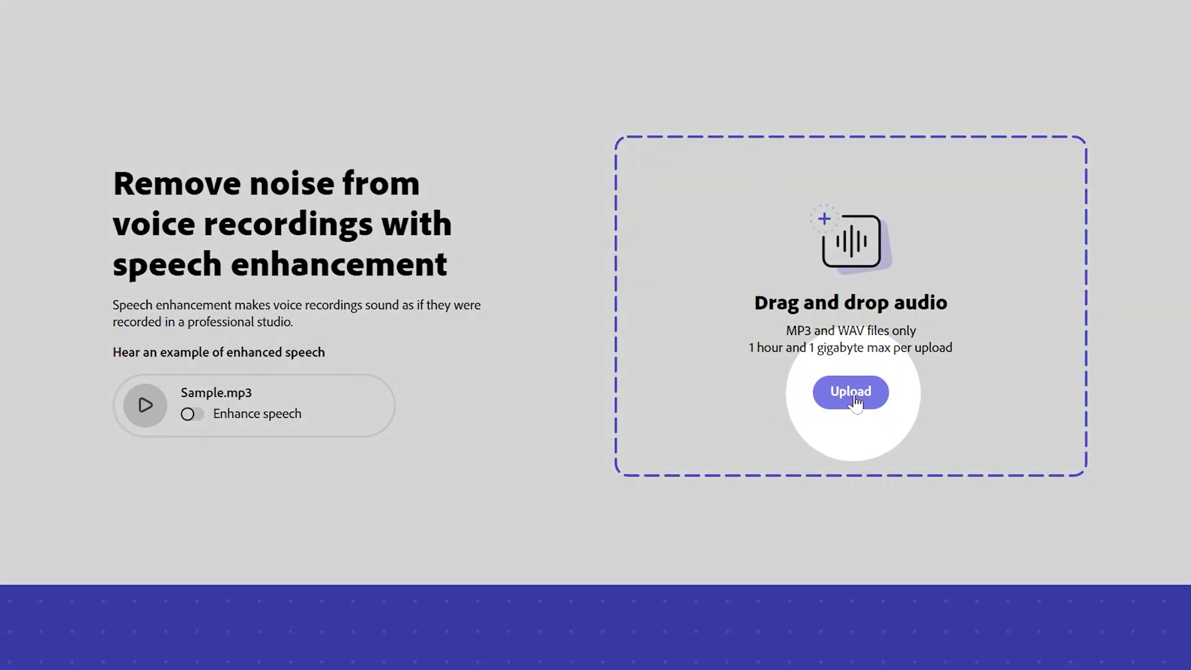
Start an upload on the Enhance Speech page to bring up the Windows Open dialog.
click(852, 393)
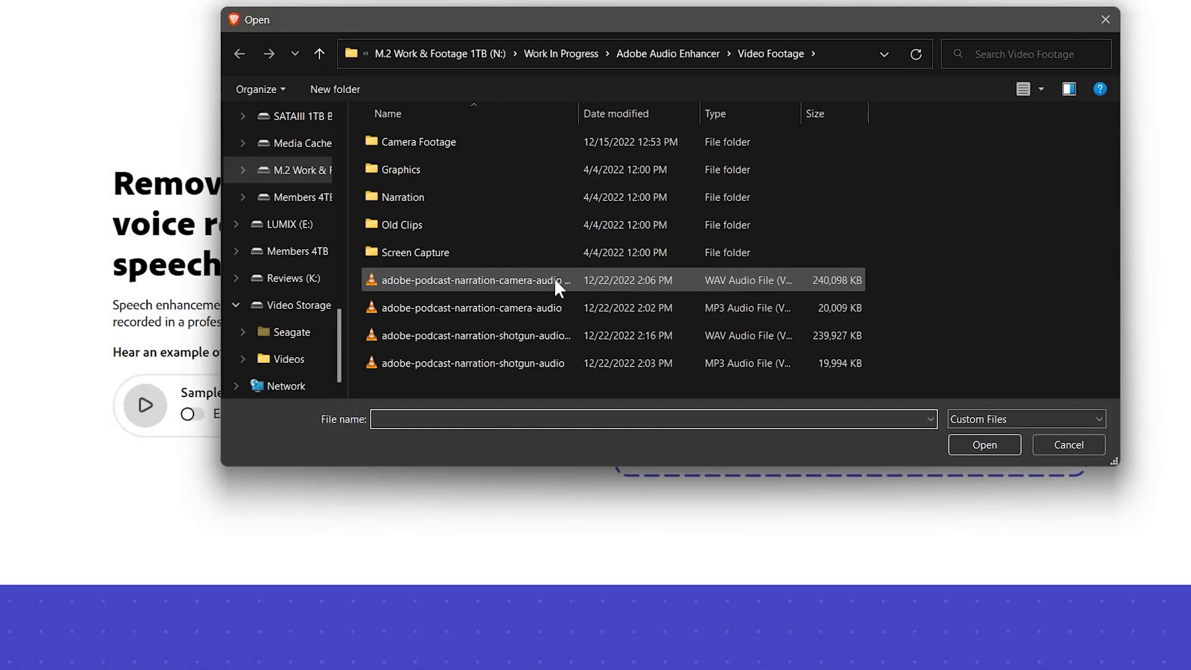
Select the camera narration MP3, upload it and wait for enhancement to complete.
click(554, 278)
click(543, 309)
click(979, 448)
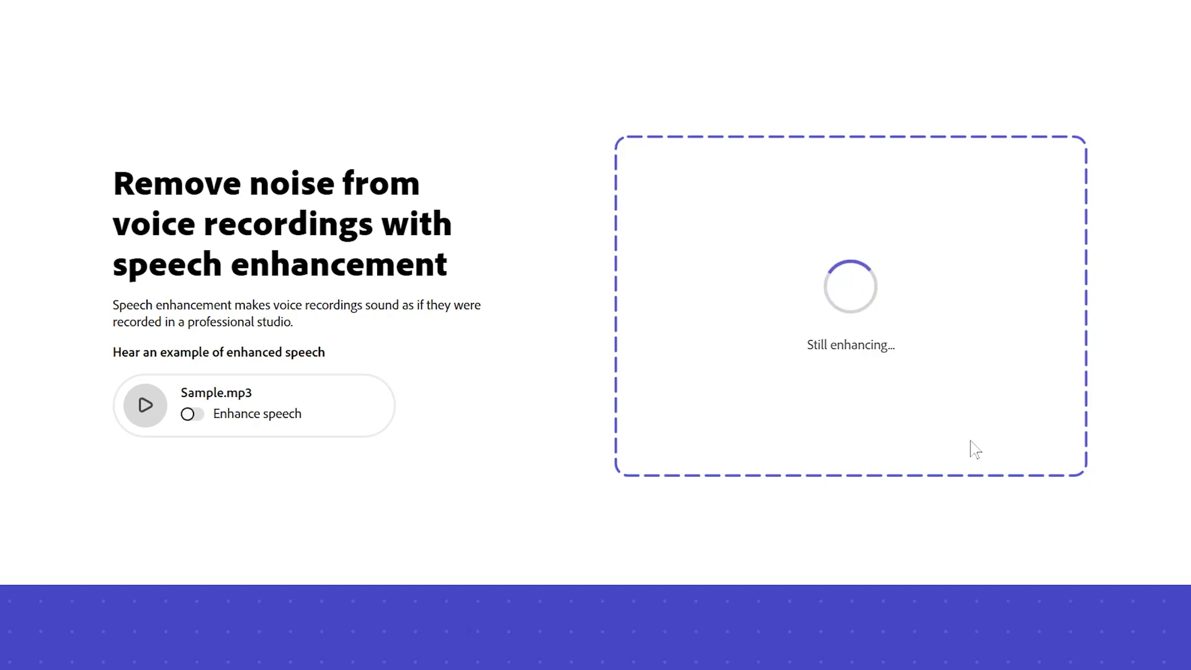
click(1127, 310)
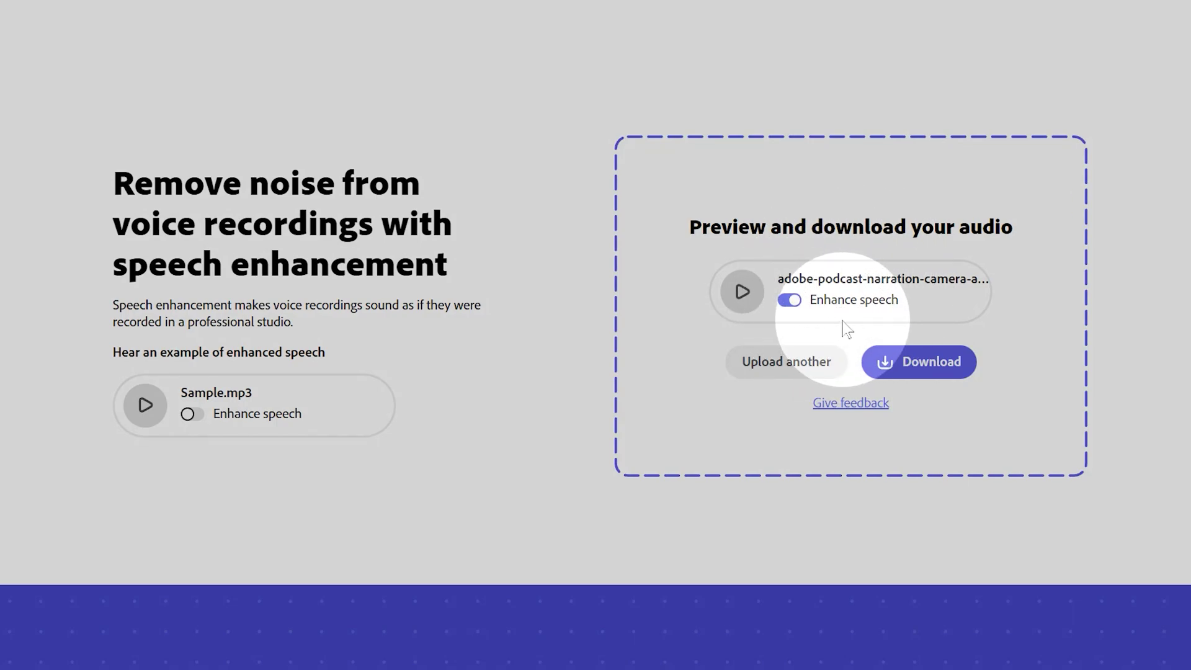
Play the preview and turn enhancement off to compare with the original, then download the enhanced audio.
click(788, 302)
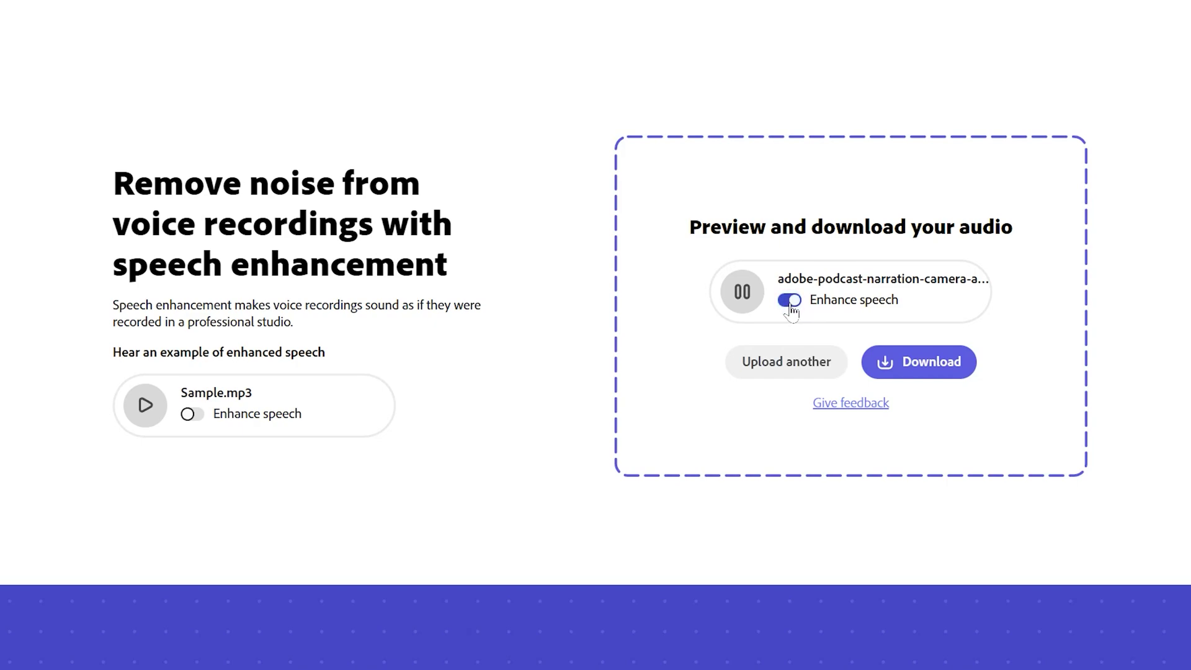
click(790, 303)
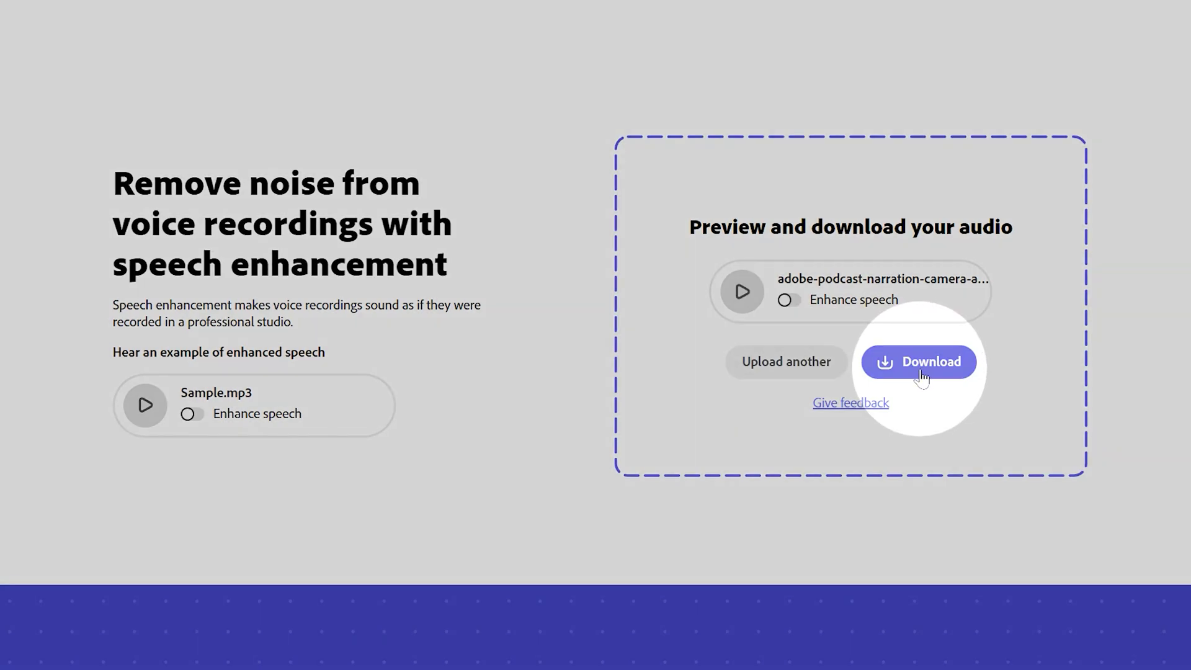
click(923, 366)
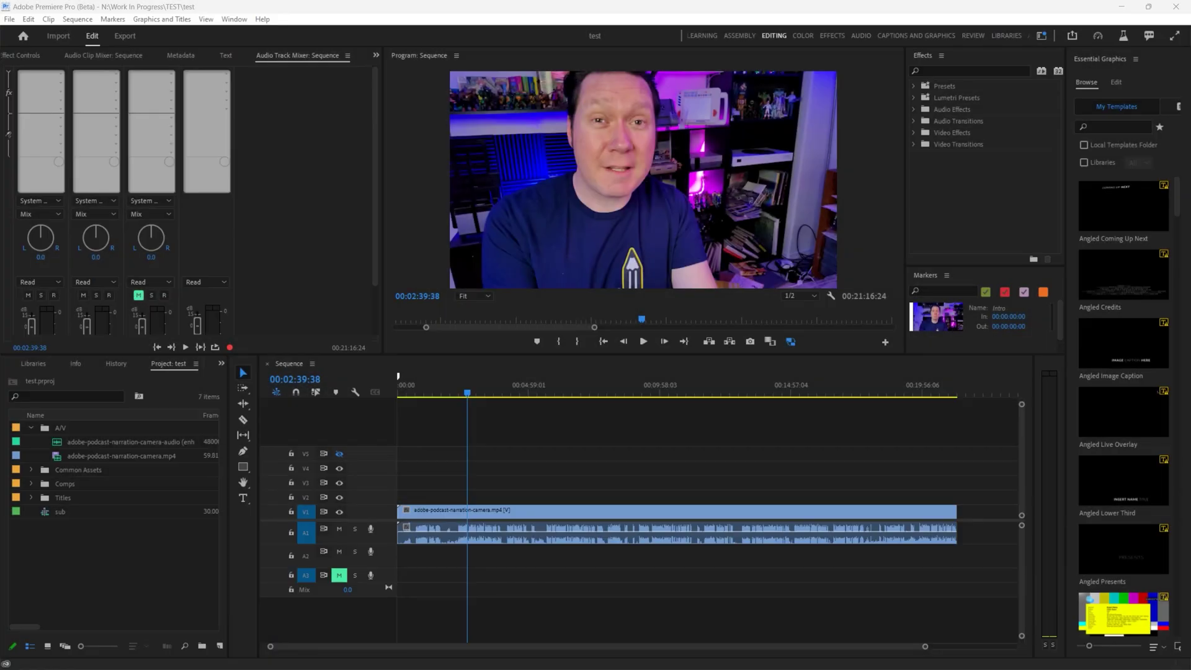
Place the enhanced narration on track A2, ripple-delete the unwanted opening piece, and open export format options.
drag(641, 534, 442, 534)
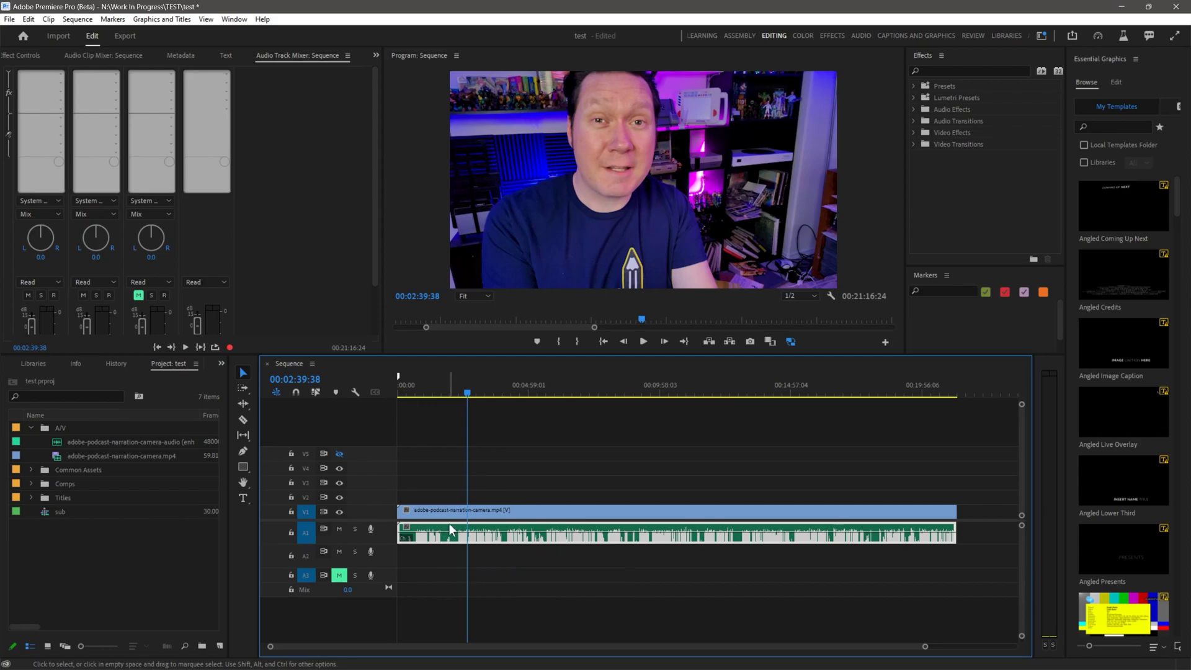
key(c)
click(456, 535)
key(v)
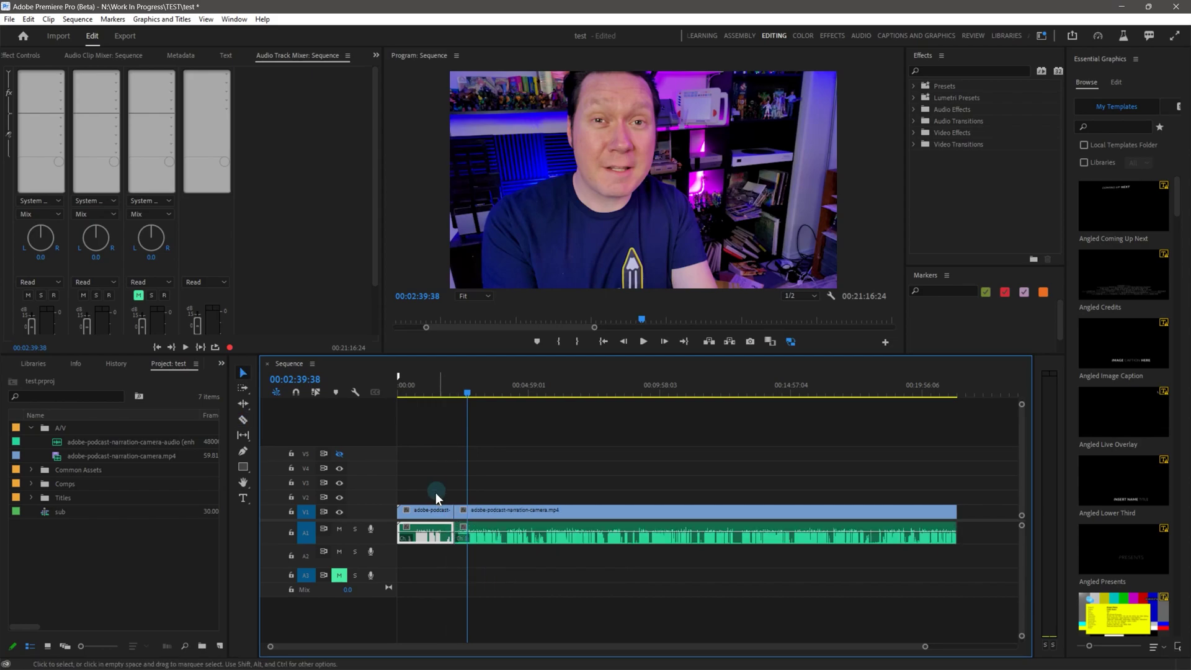
click(439, 510)
key(shift+Delete)
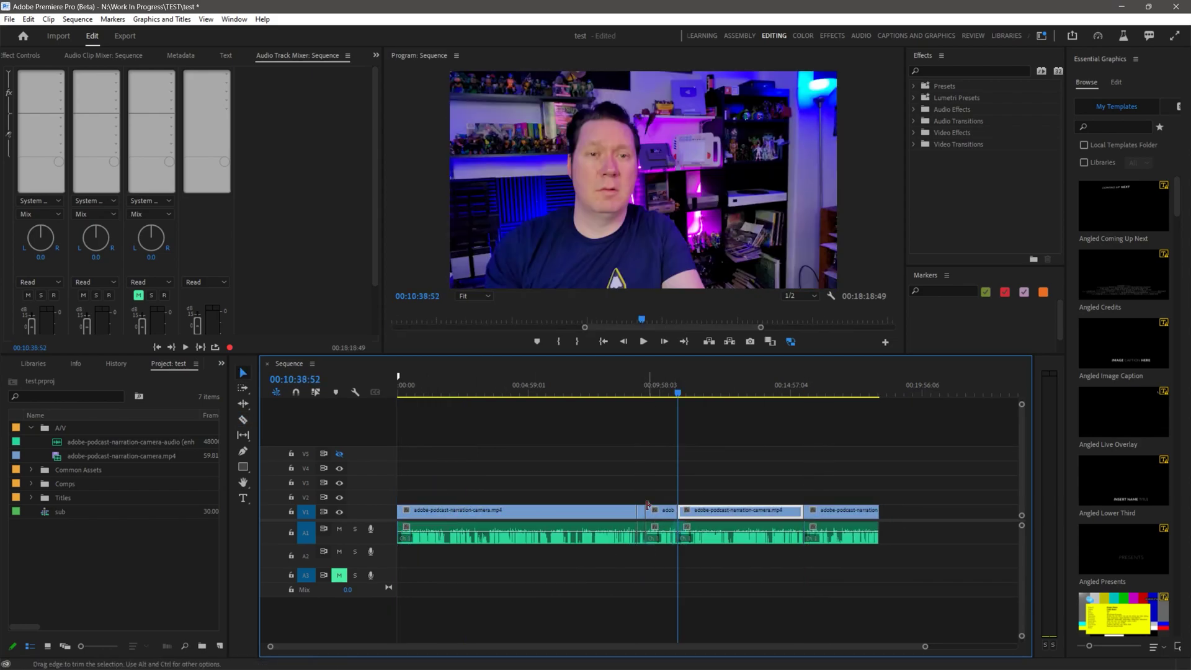
key(ctrl+m)
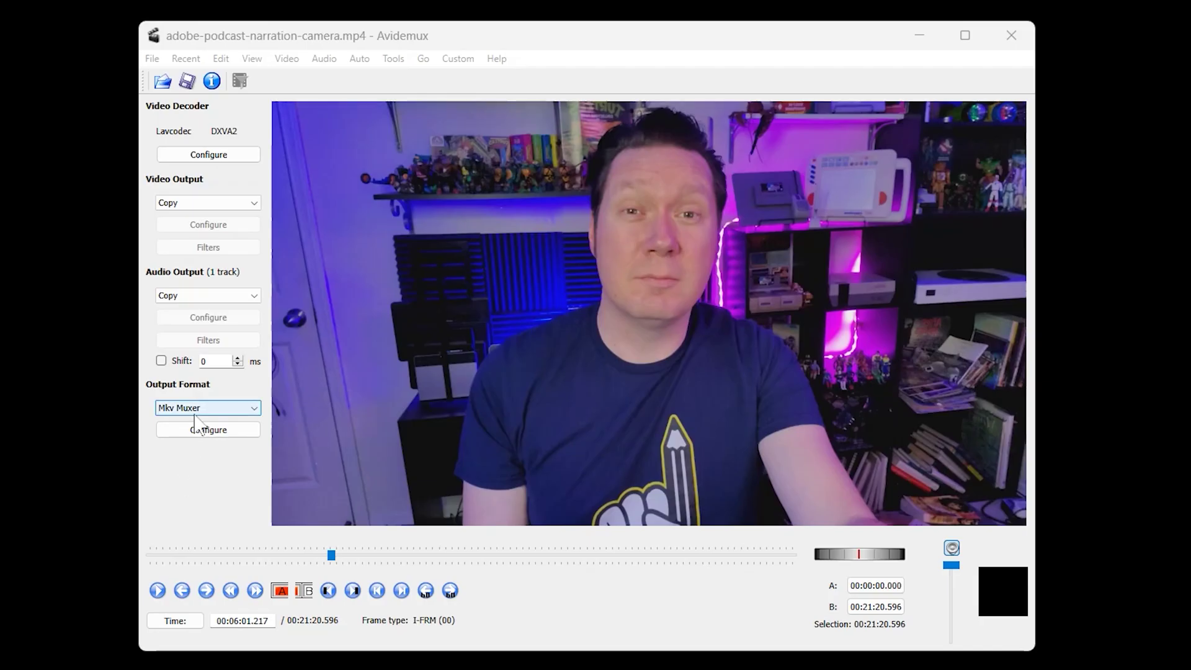
click(206, 407)
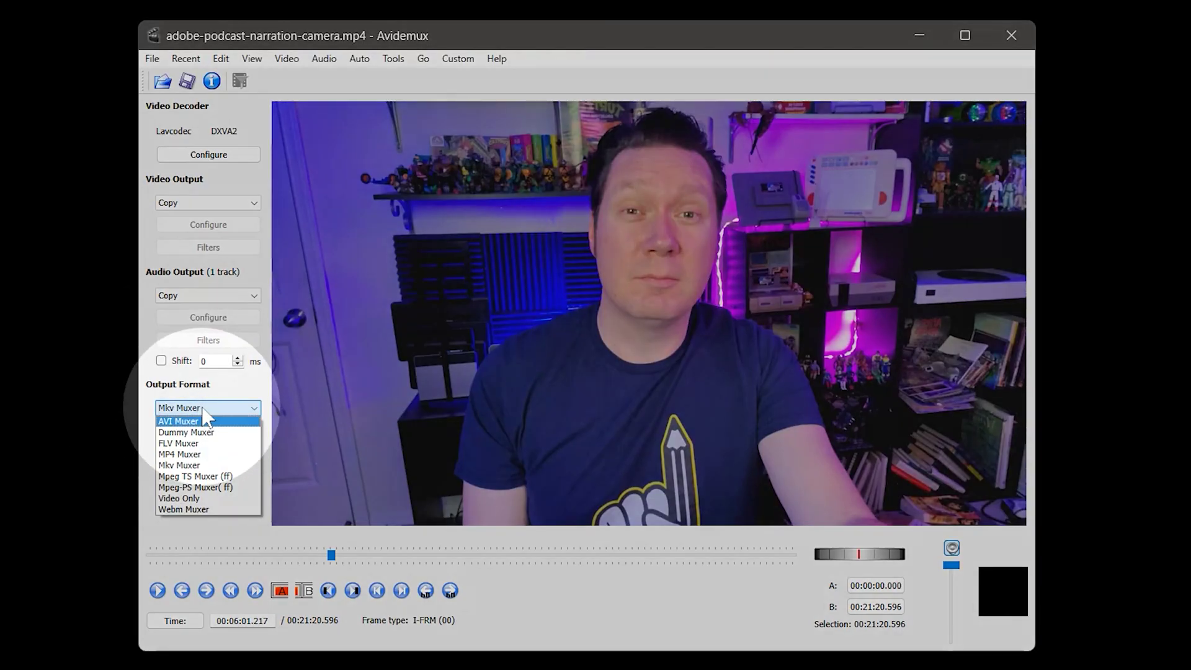
Set output to MP4 Muxer and add the enhanced narration MP3 as audio Track 2.
click(186, 455)
click(324, 60)
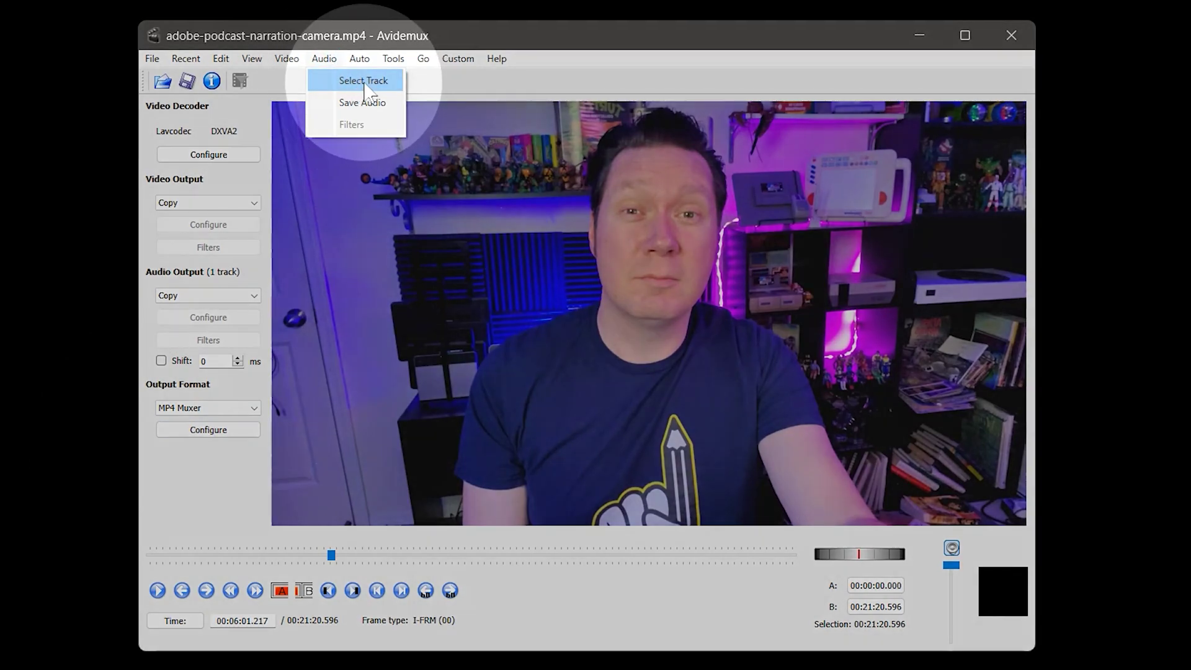
click(363, 81)
click(308, 298)
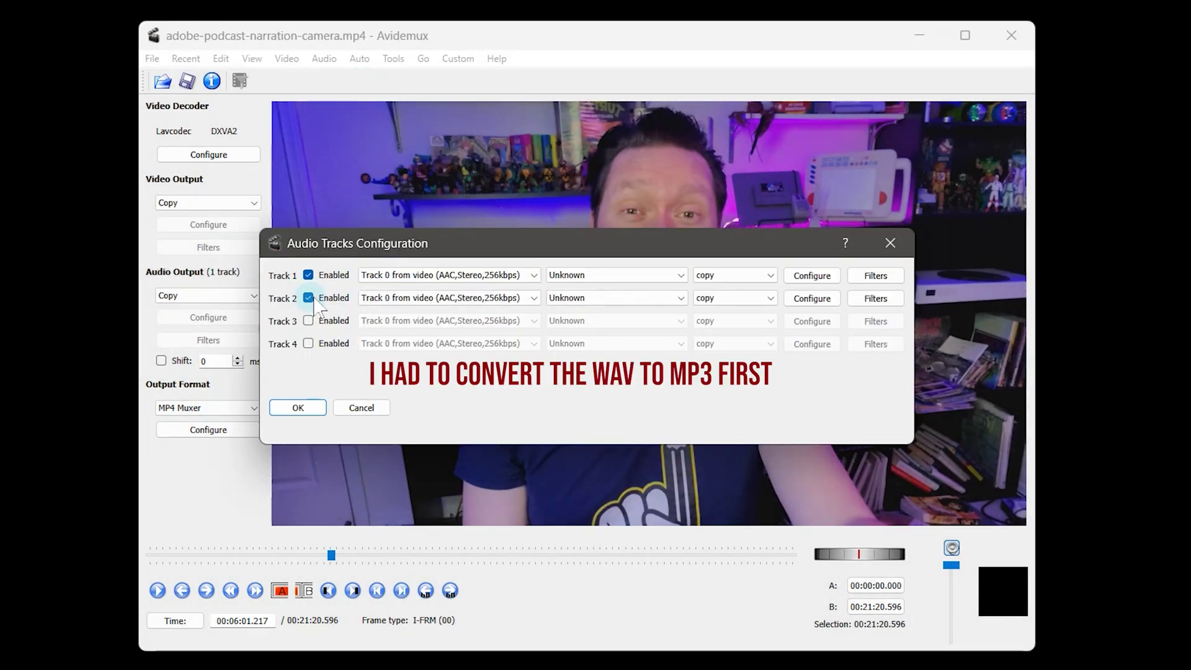
click(400, 298)
click(403, 322)
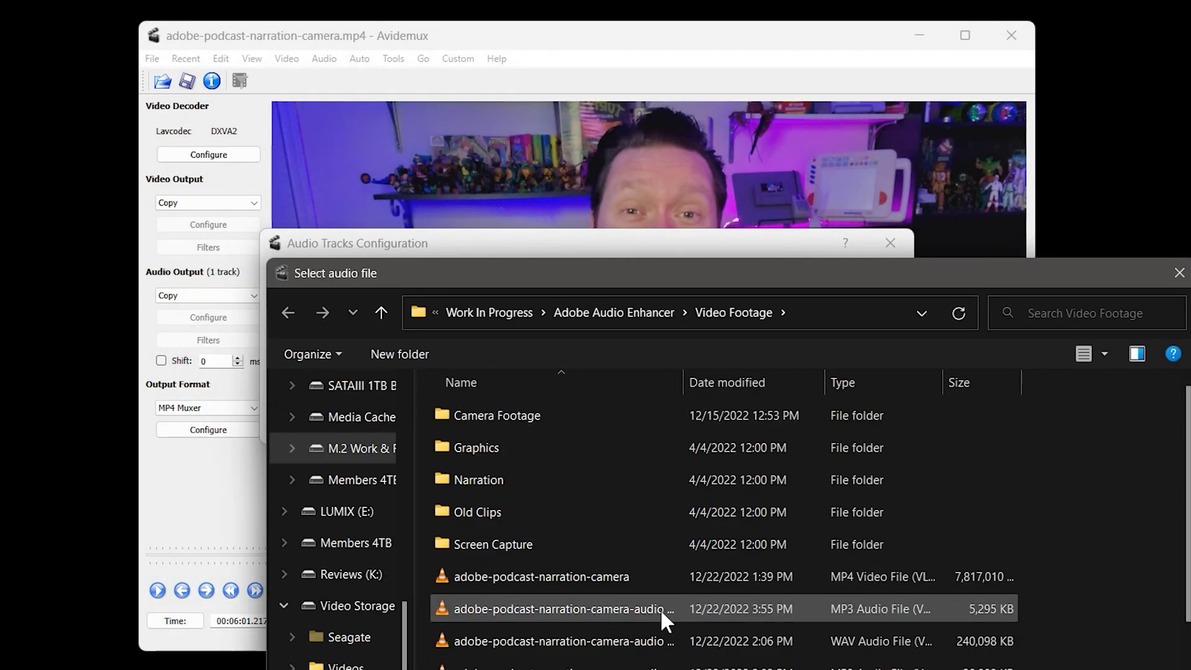
double_click(739, 608)
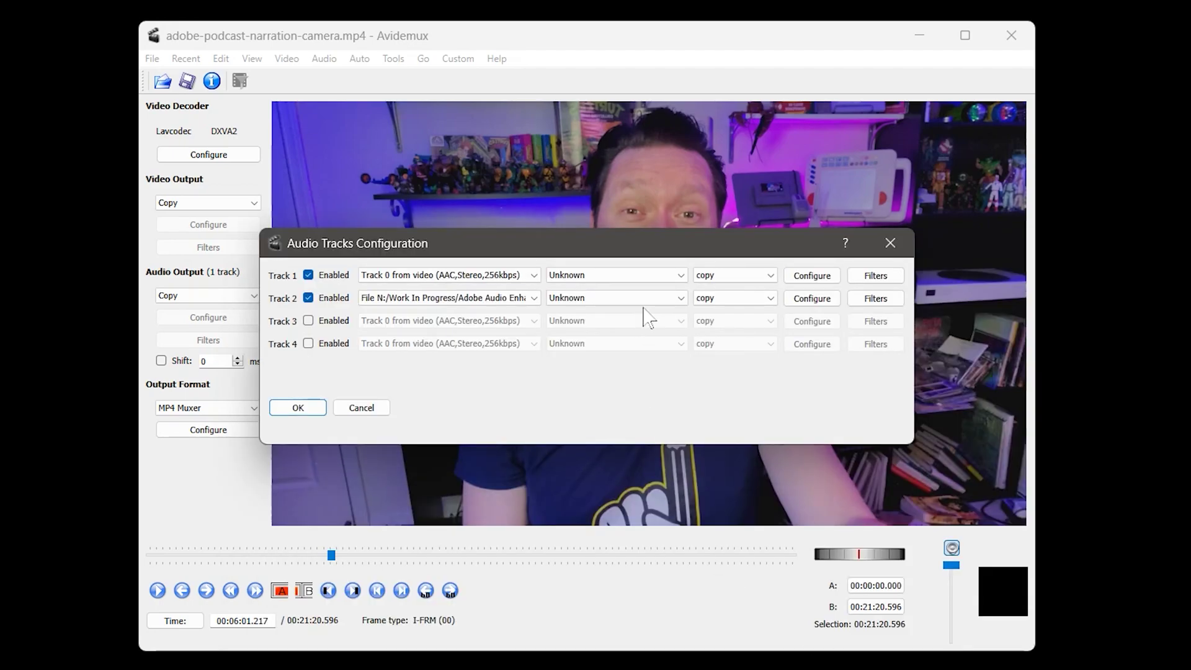
Disable the original camera audio on Track 1, confirm, and preview playback with the new audio.
click(307, 275)
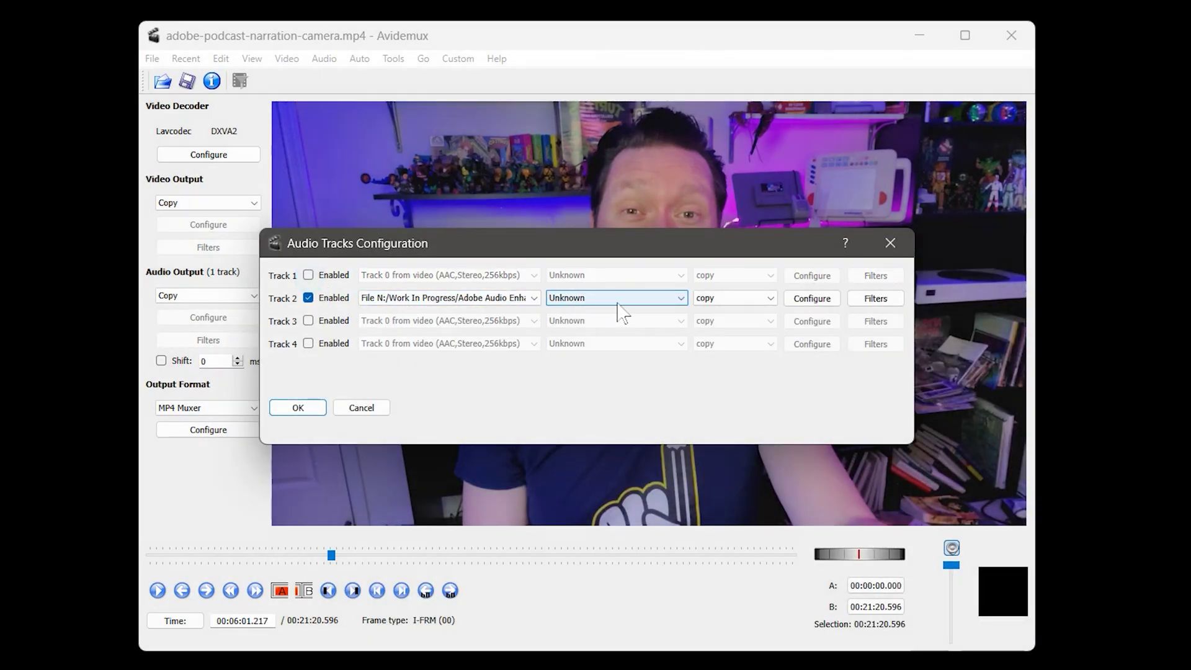
click(298, 407)
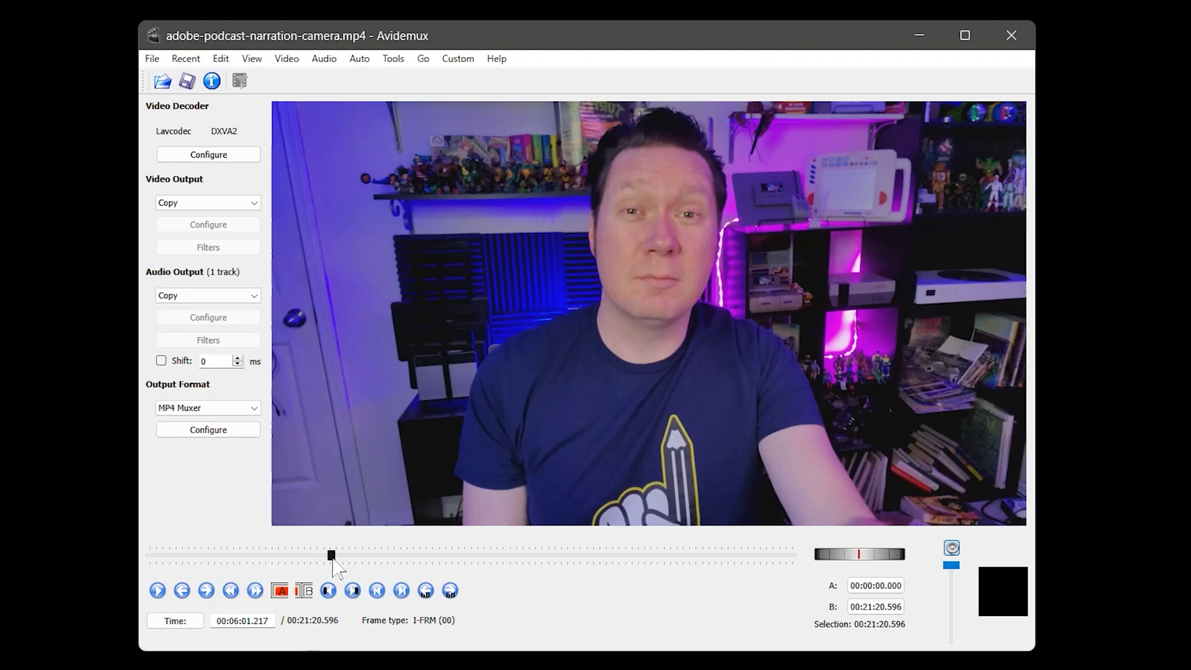
key(space)
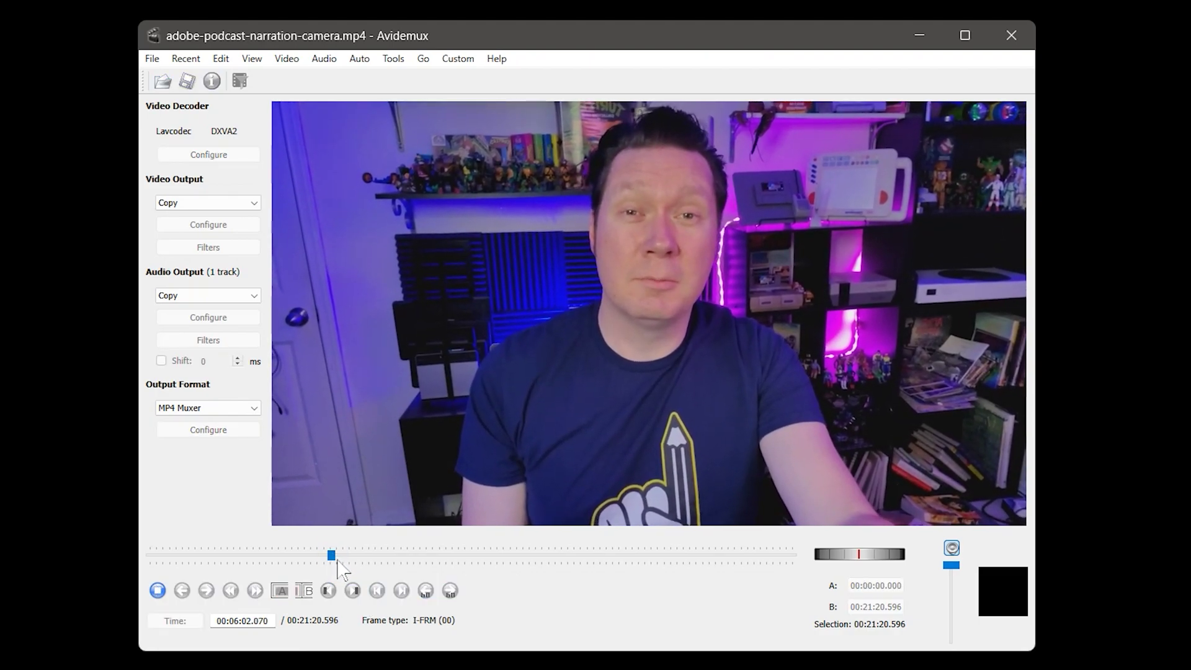
key(space)
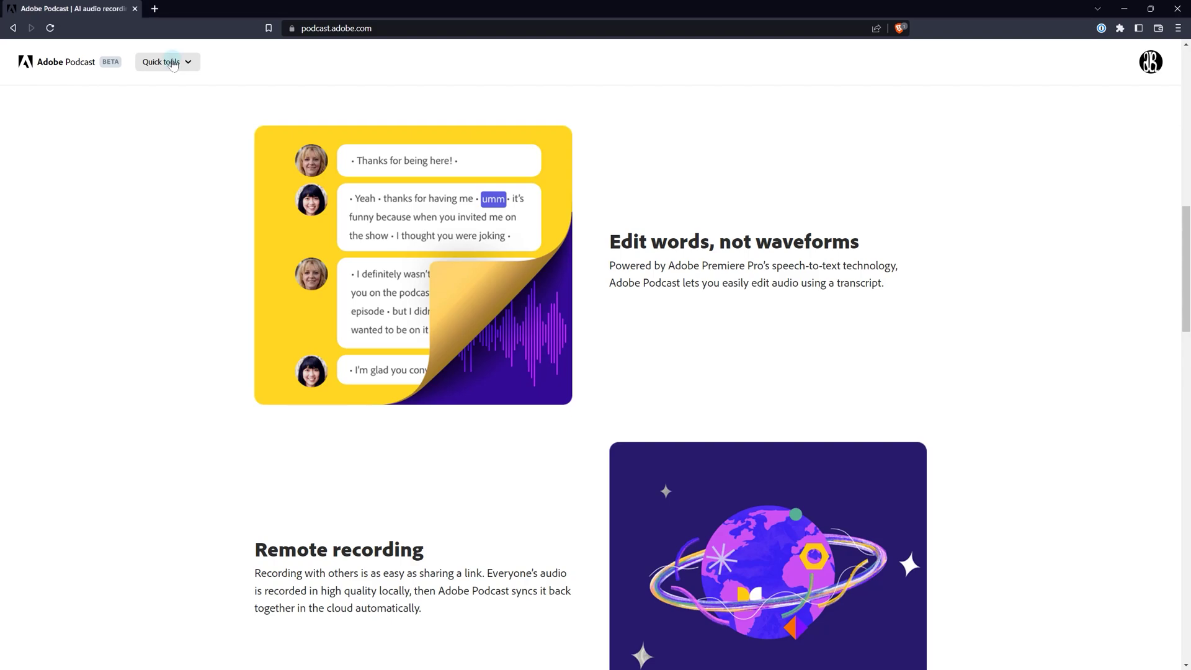
click(176, 64)
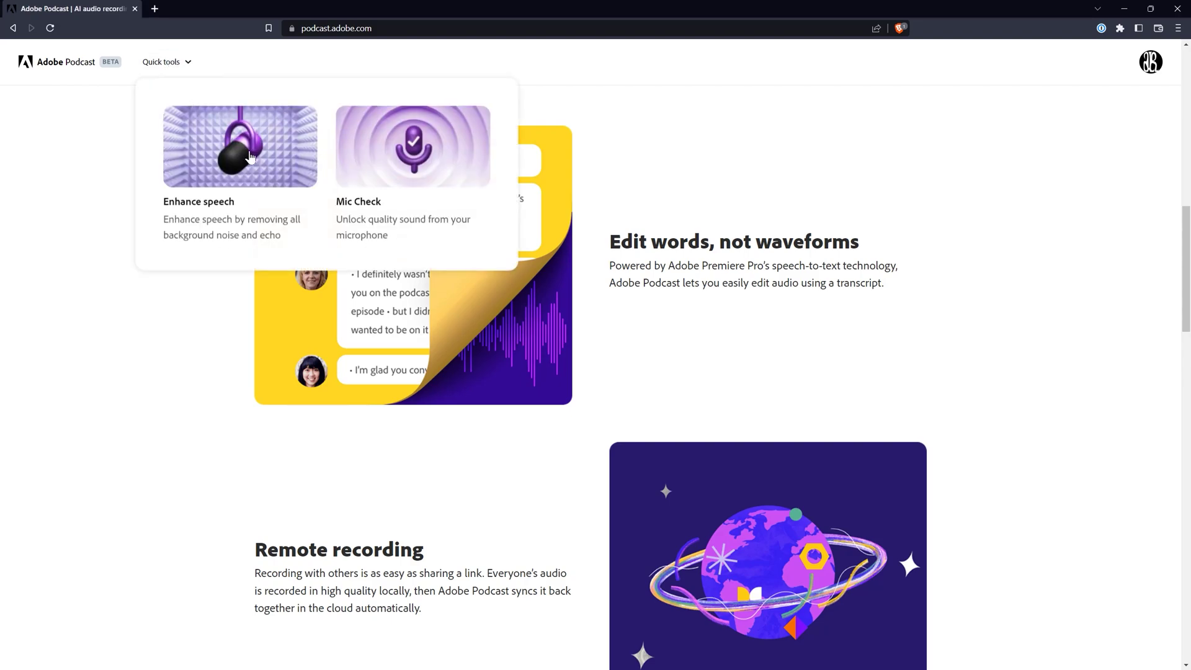
click(393, 170)
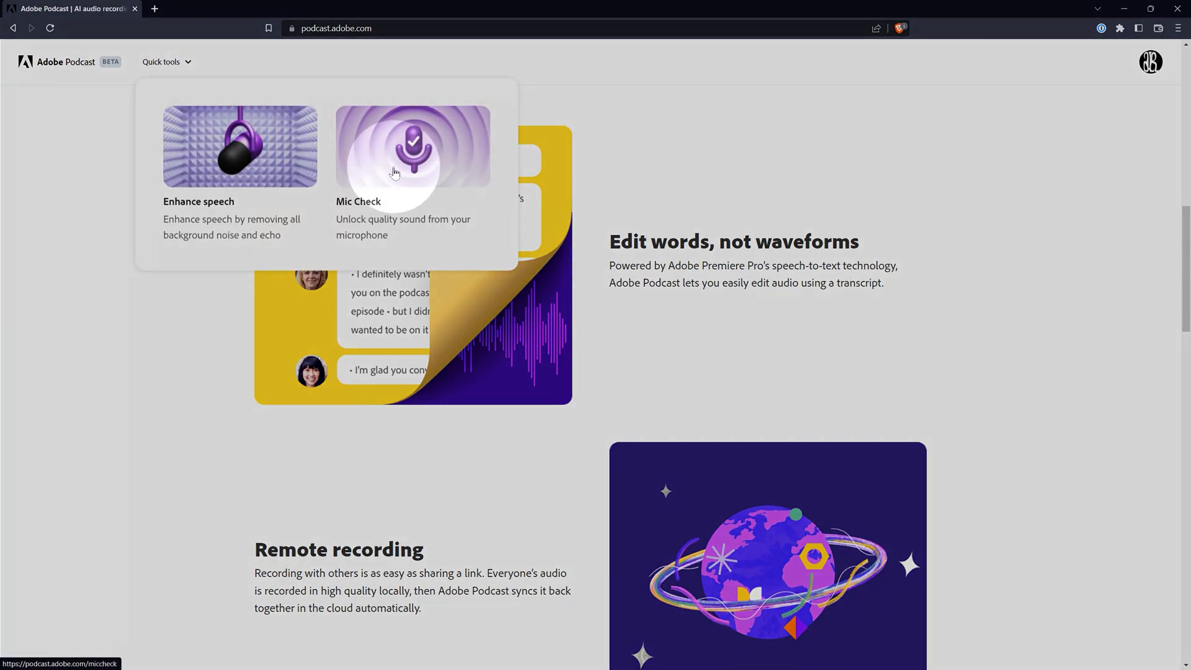
click(258, 79)
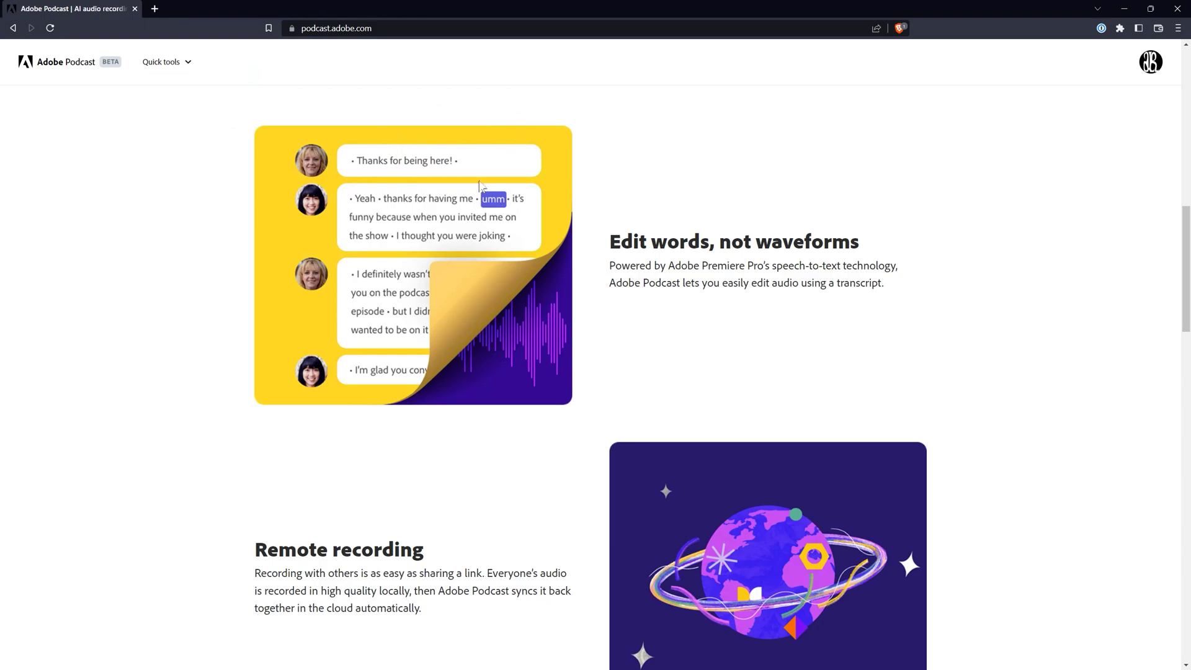
click(605, 265)
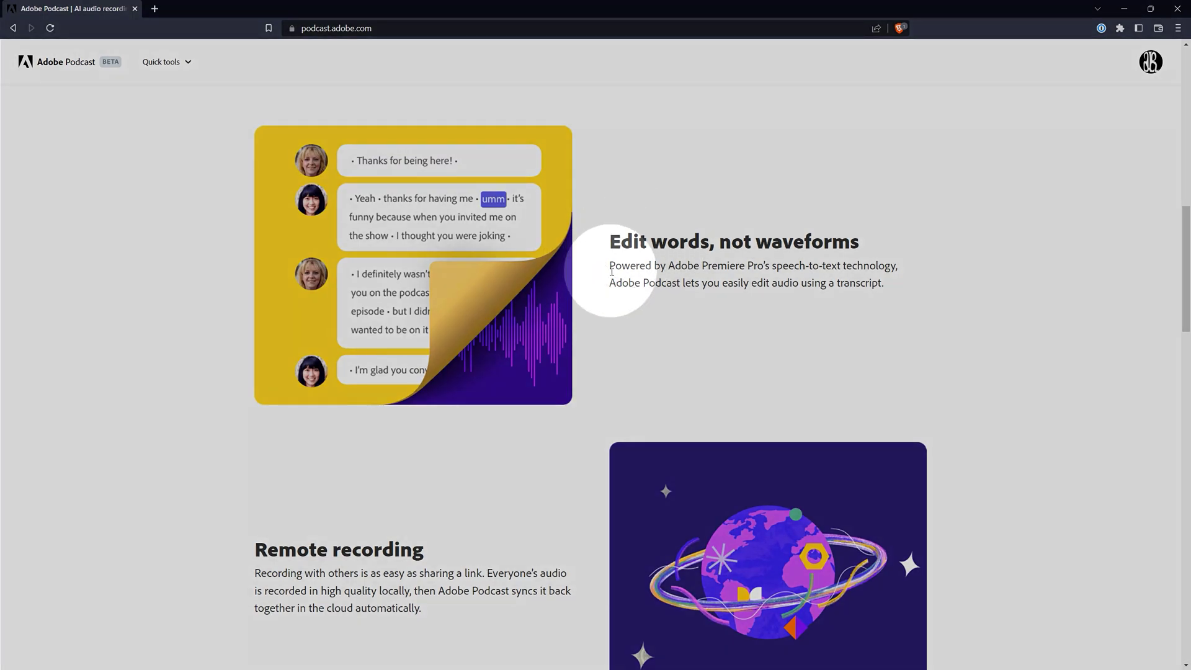